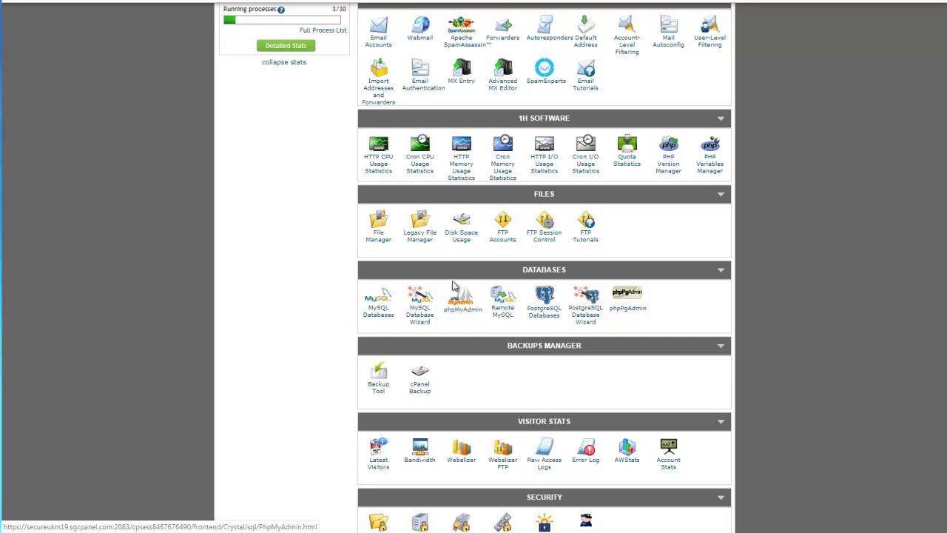
Open the File Manager and inspect the site root's .htaccess and wp-config.php files and its wp-admin and wp-includes folders
click(378, 235)
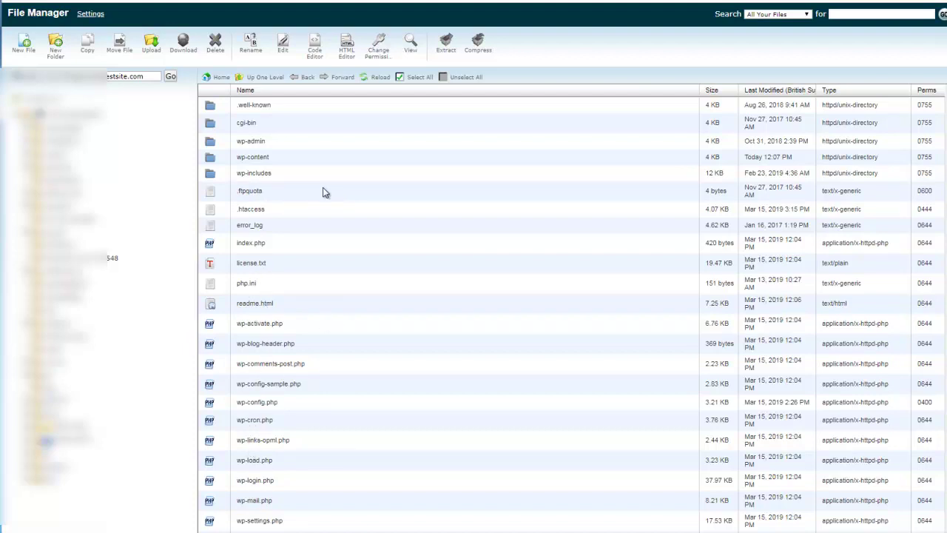
click(224, 210)
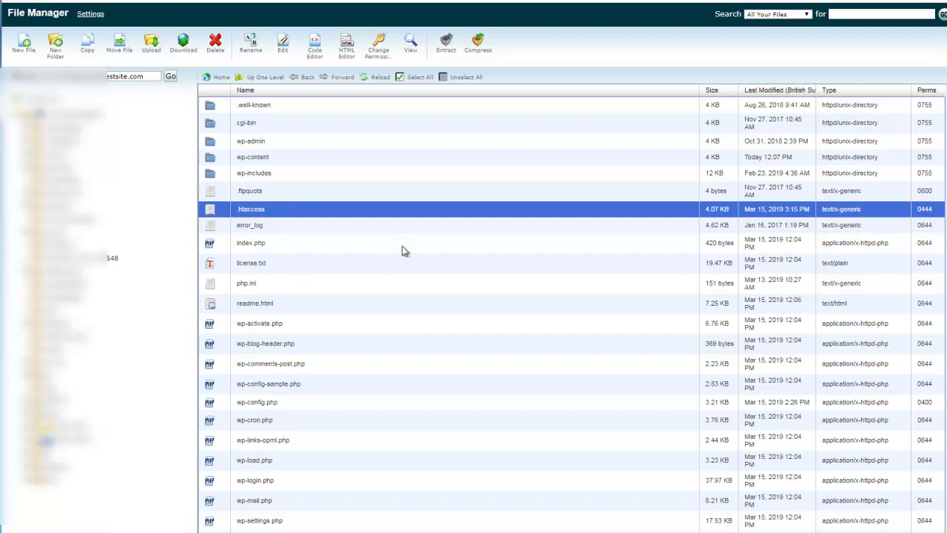
click(225, 406)
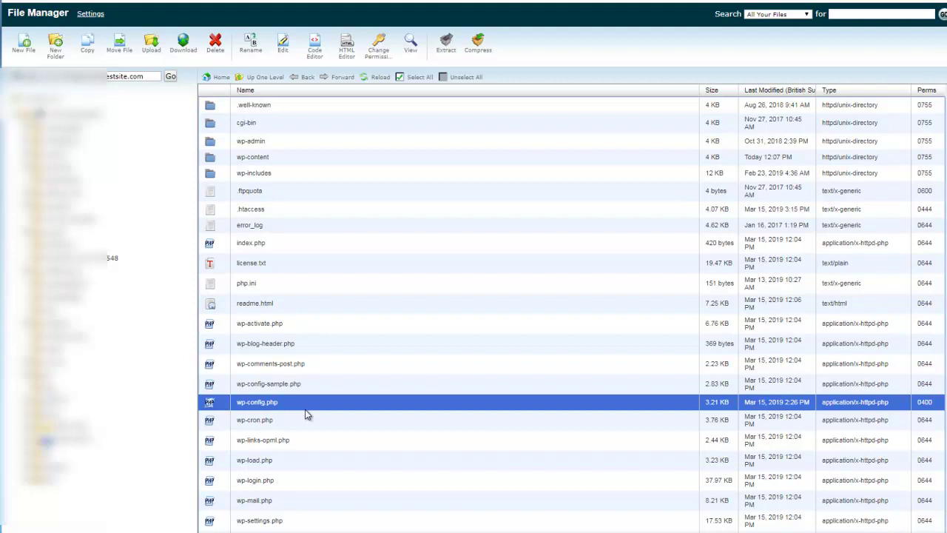
click(224, 140)
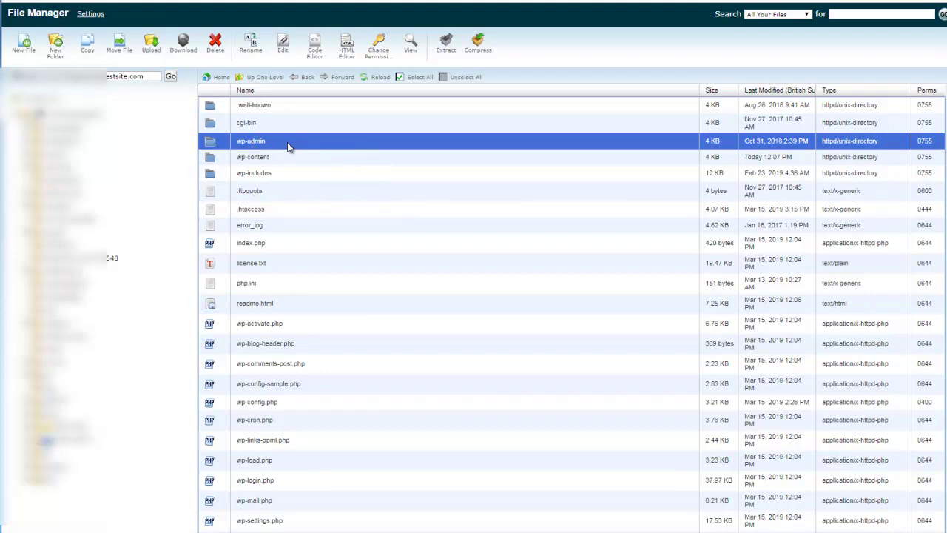
click(243, 176)
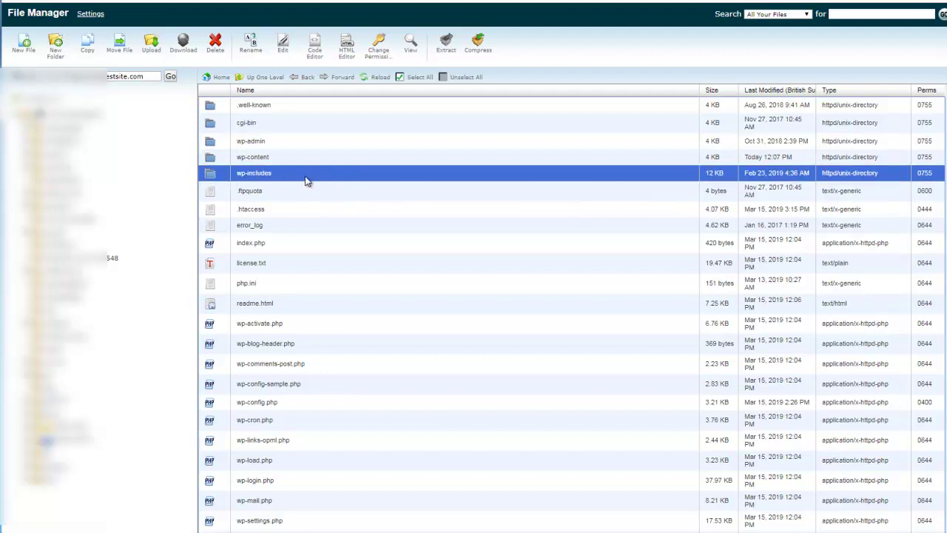
Open the wp-content folder and examine its plugins, themes and uploads folders
click(222, 156)
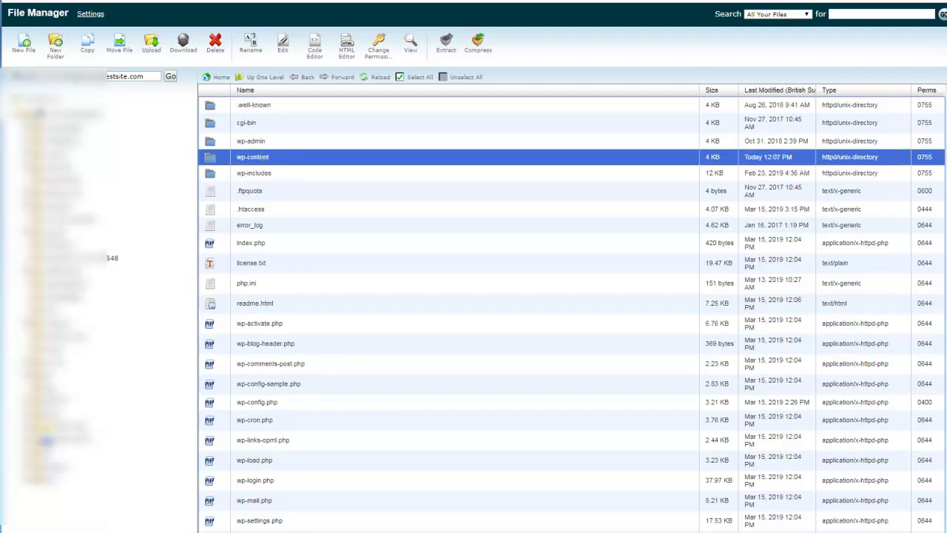
drag(229, 156, 226, 161)
double_click(226, 159)
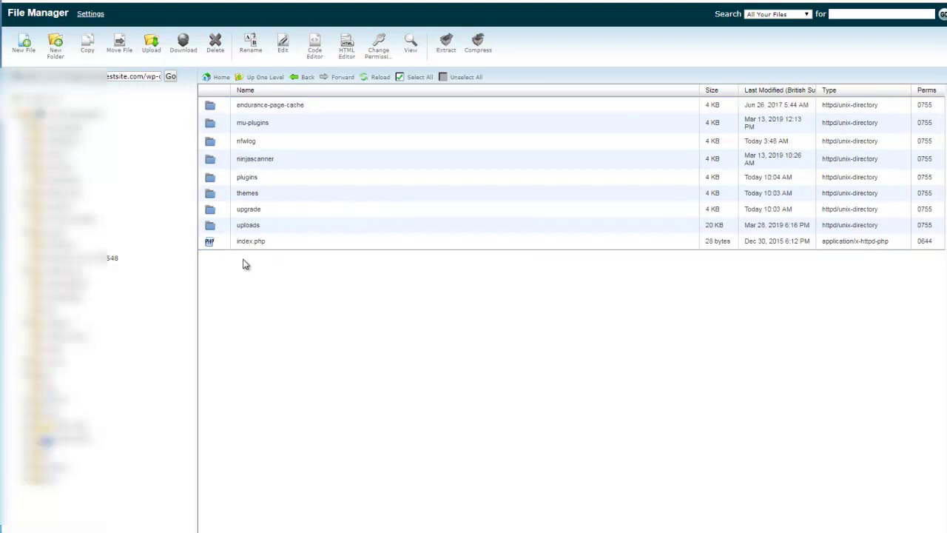
click(219, 182)
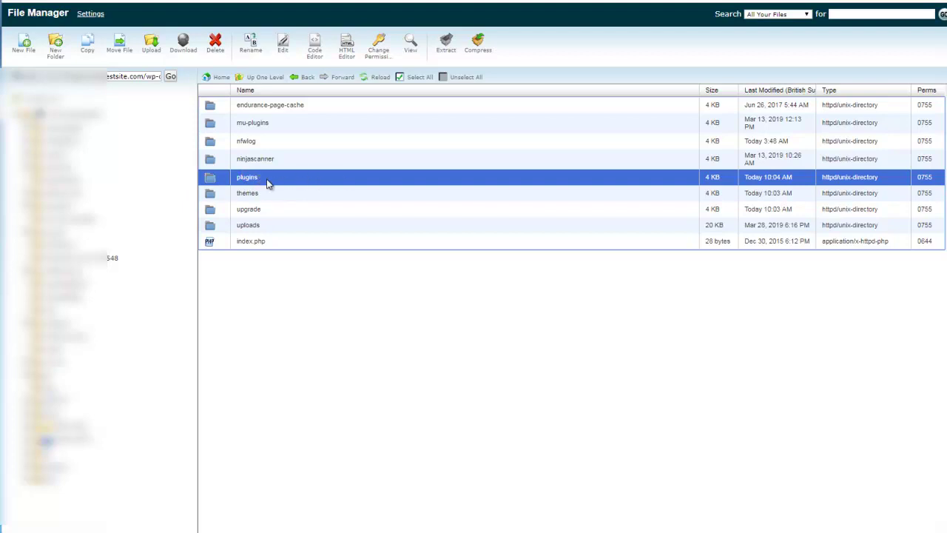
click(223, 193)
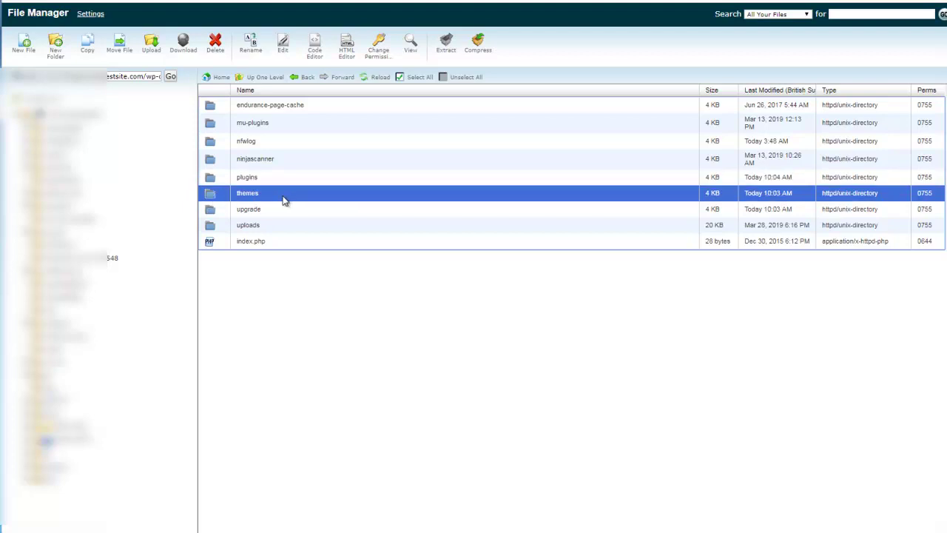
click(229, 227)
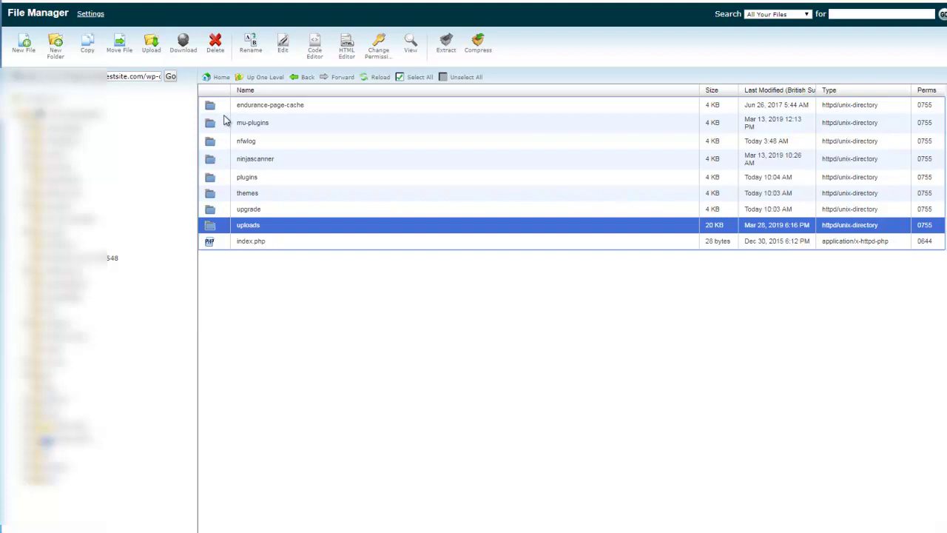
Open the uploads folder and look through its subfolders and image files
double_click(222, 225)
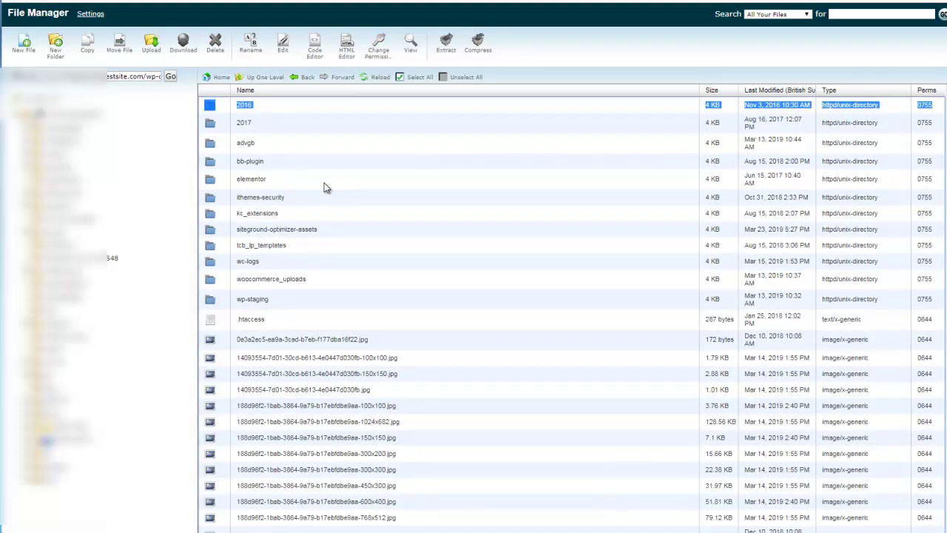
click(325, 187)
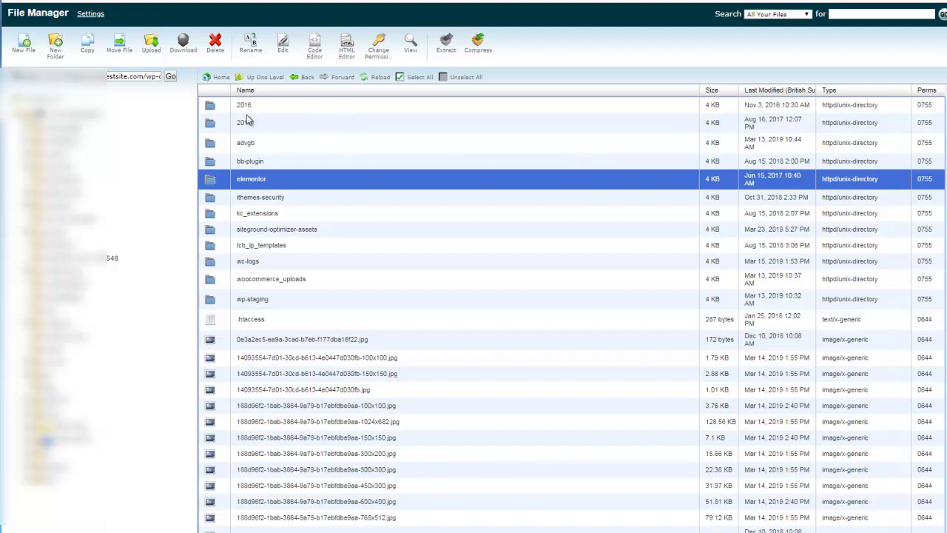
click(279, 390)
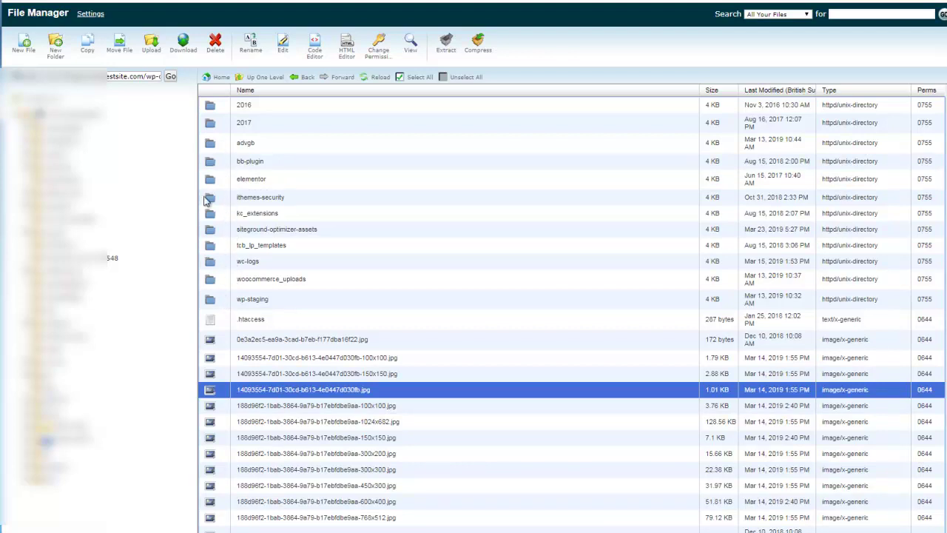
Return to the site's root folder to check the .htaccess file, and close the File Manager
click(268, 78)
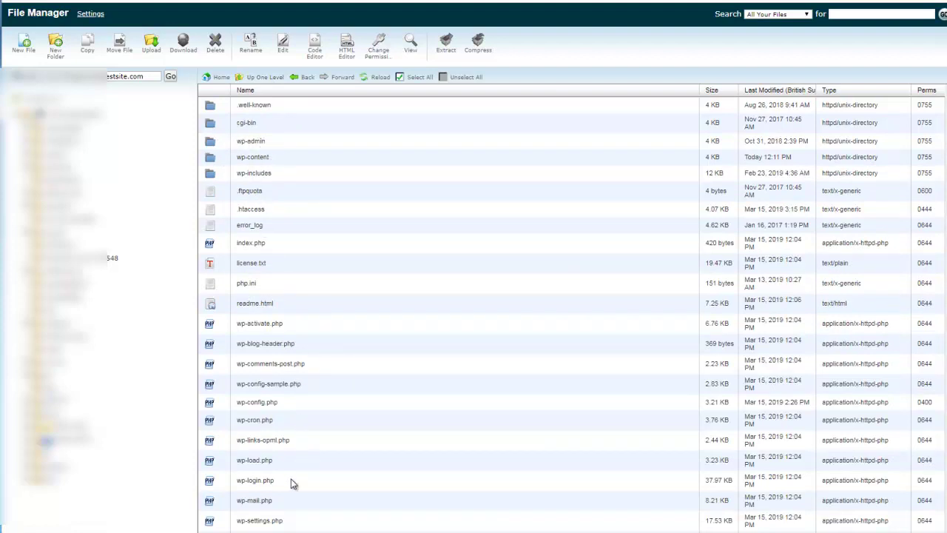
click(221, 213)
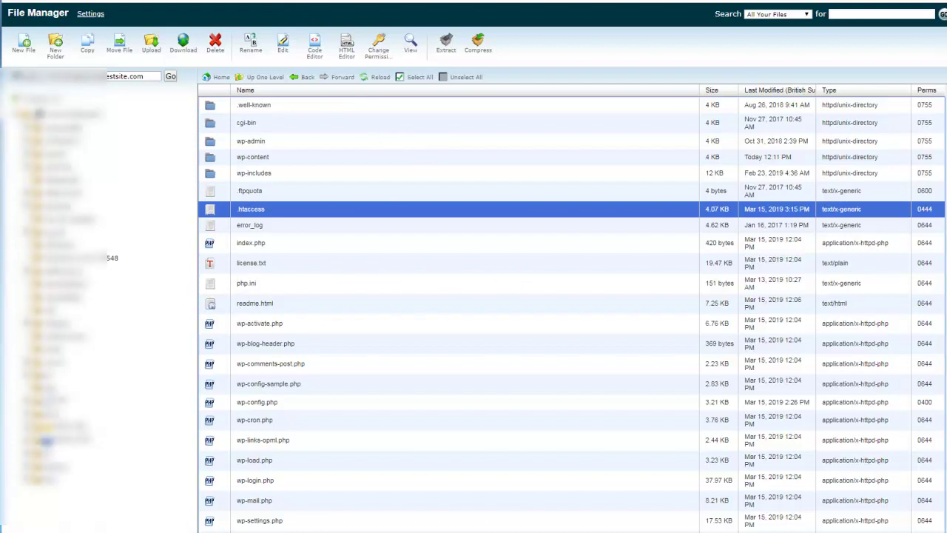
key(ctrl+w)
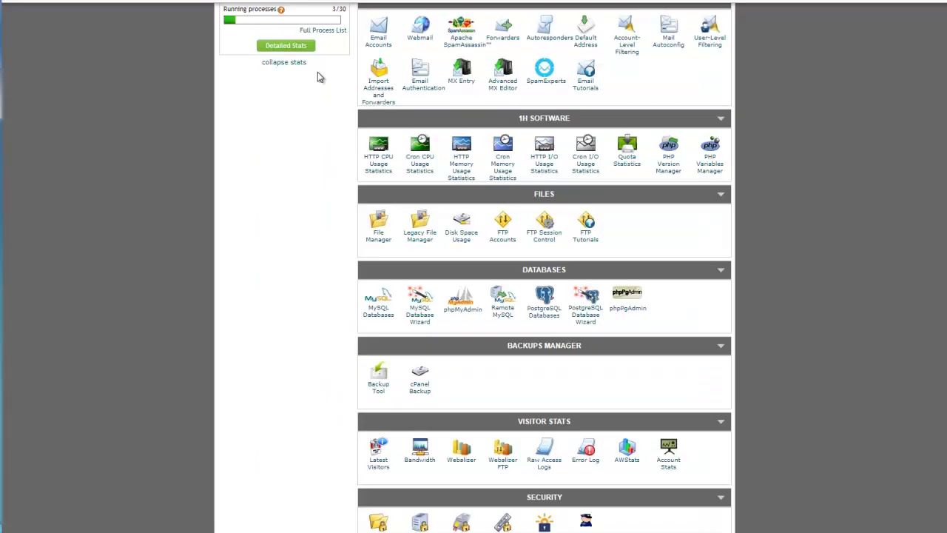
Open phpMyAdmin and review the list of WordPress tables in the site's database
click(464, 311)
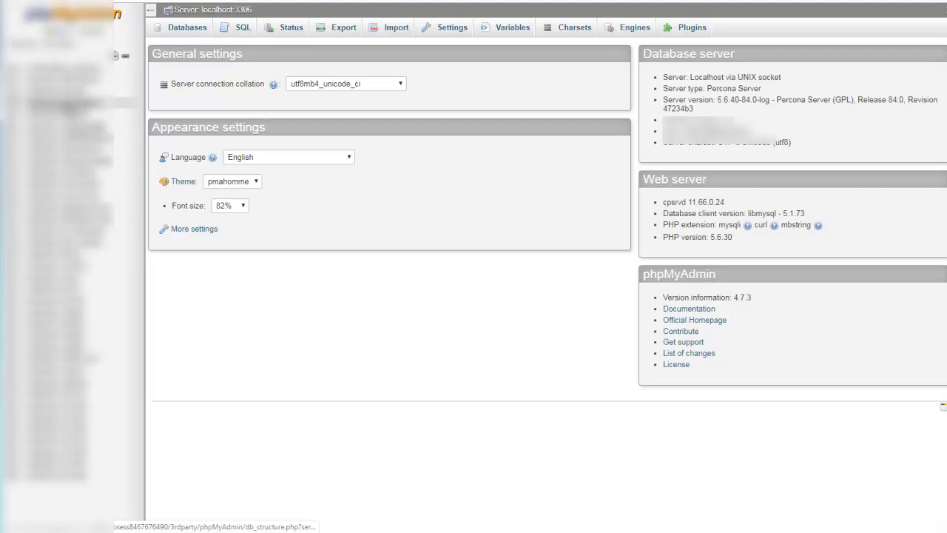
click(67, 105)
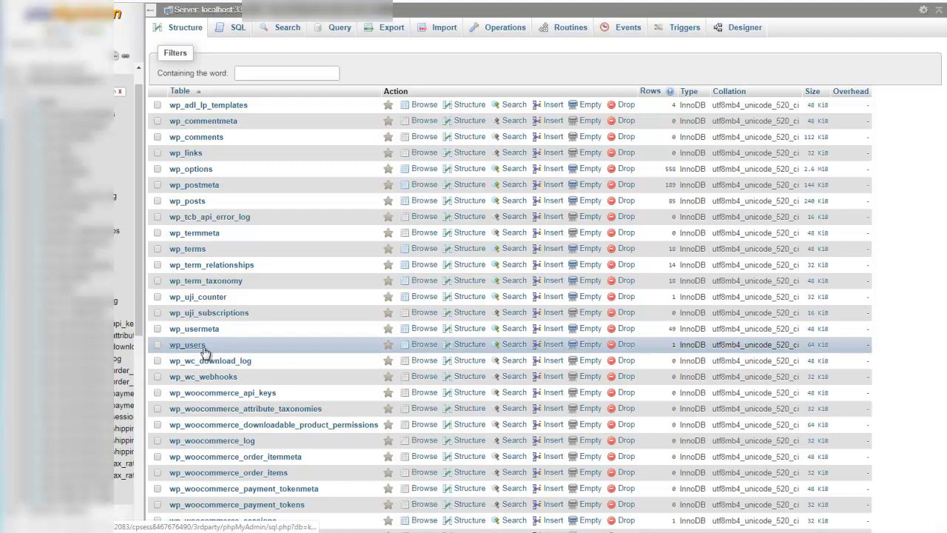
scroll(283, 355, down, 3)
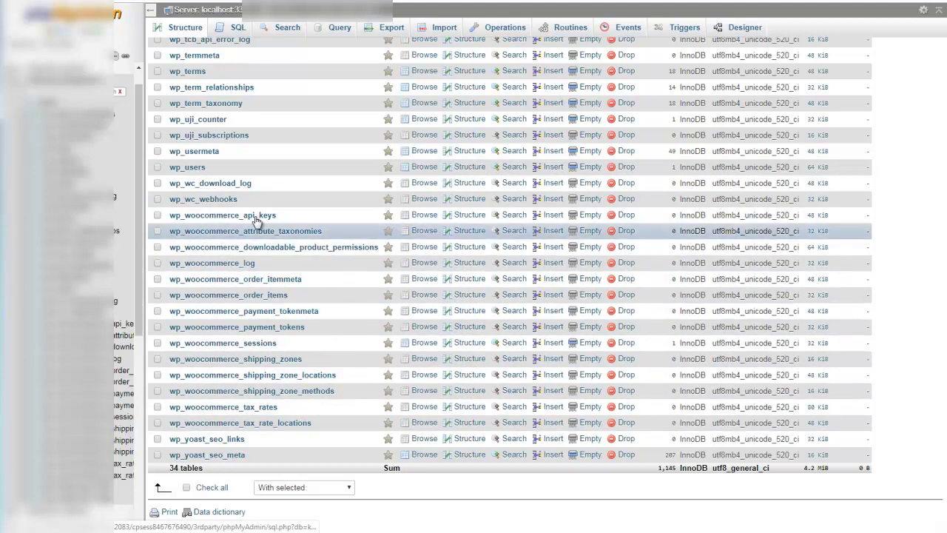
scroll(350, 228, up, 3)
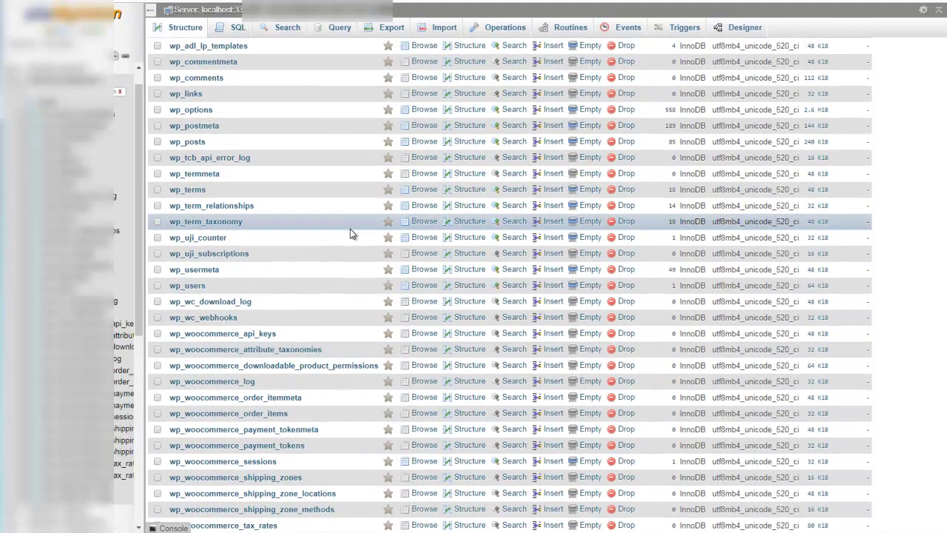
scroll(351, 233, up, 2)
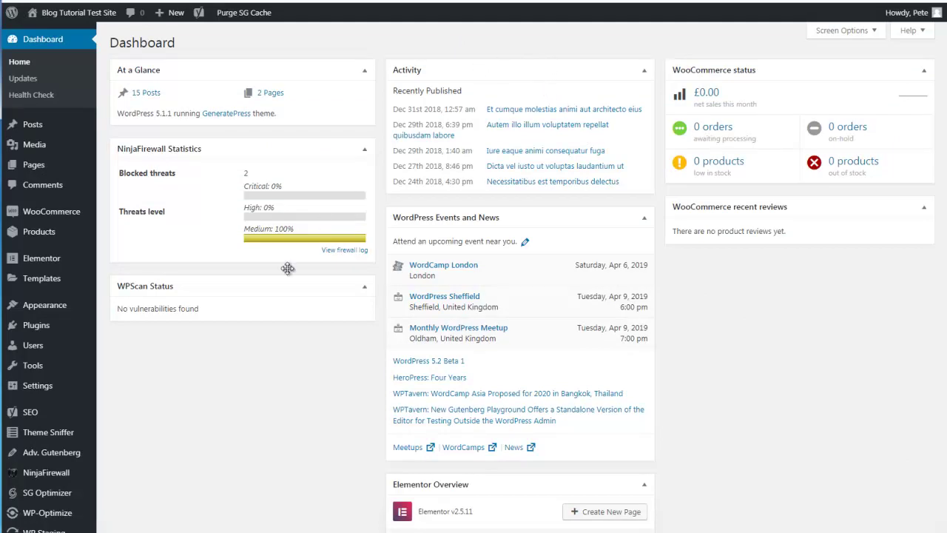
Find the BackWPup – WordPress Backup Plugin by searching new plugins for "backwpup", and install and activate it
mouse_move(39, 332)
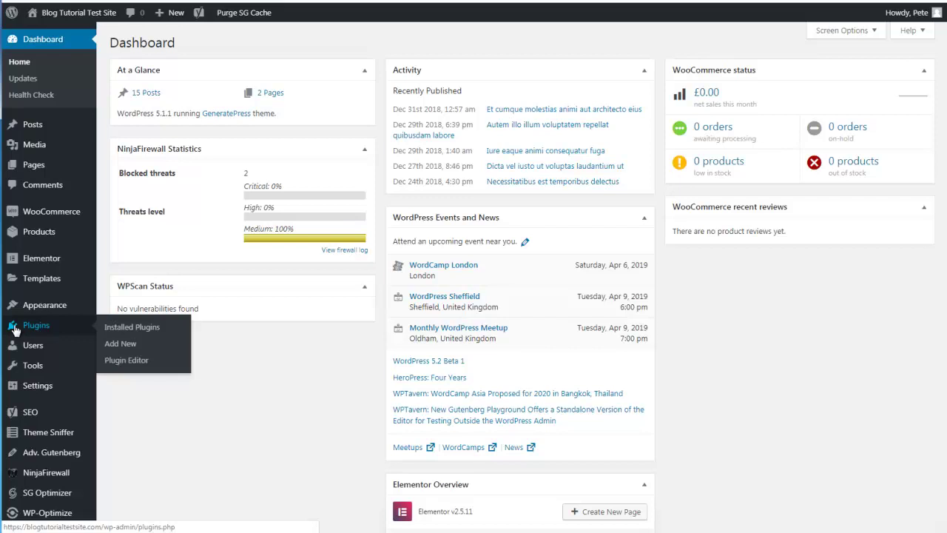
click(120, 344)
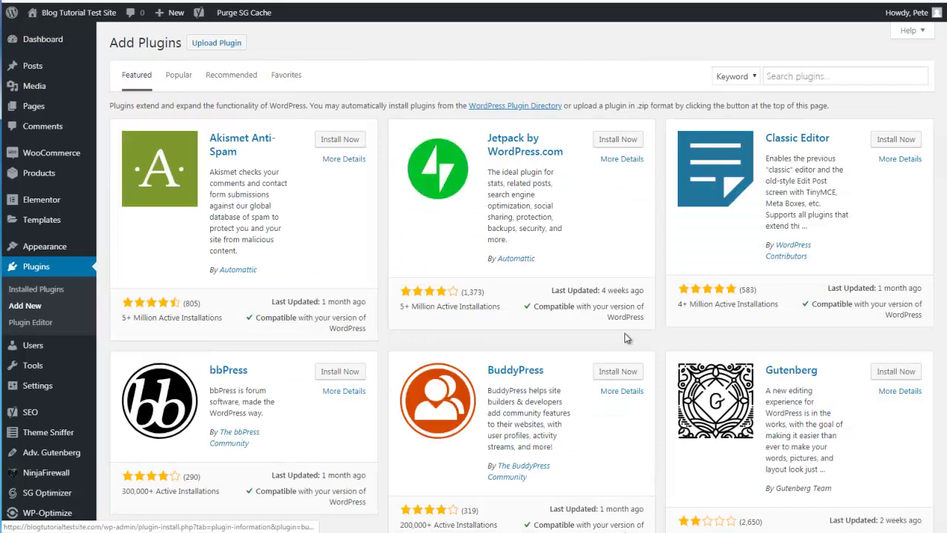
click(791, 77)
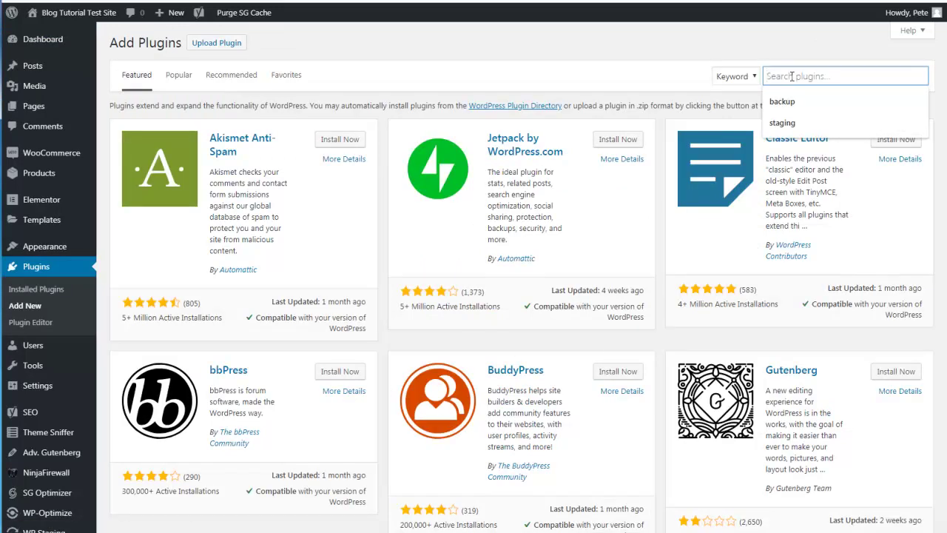
text(bac)
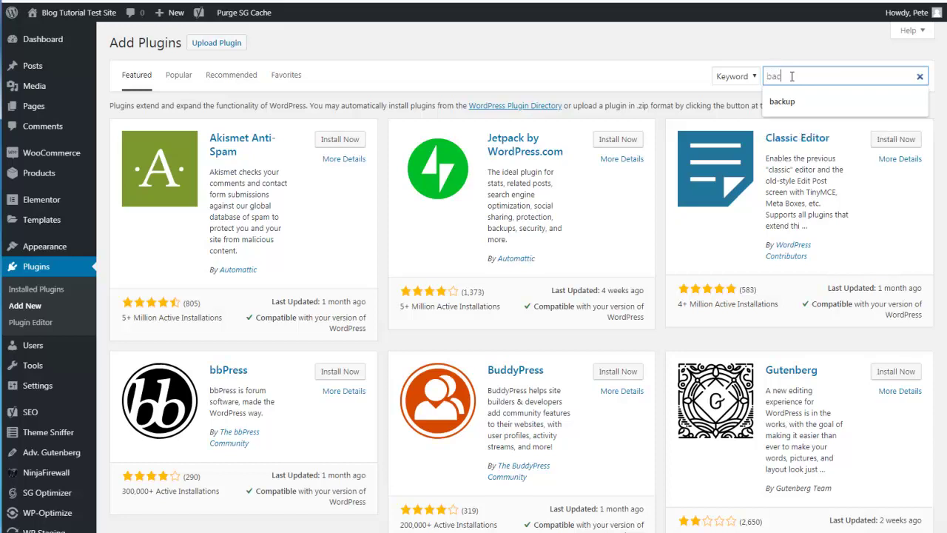
text(k)
text(up)
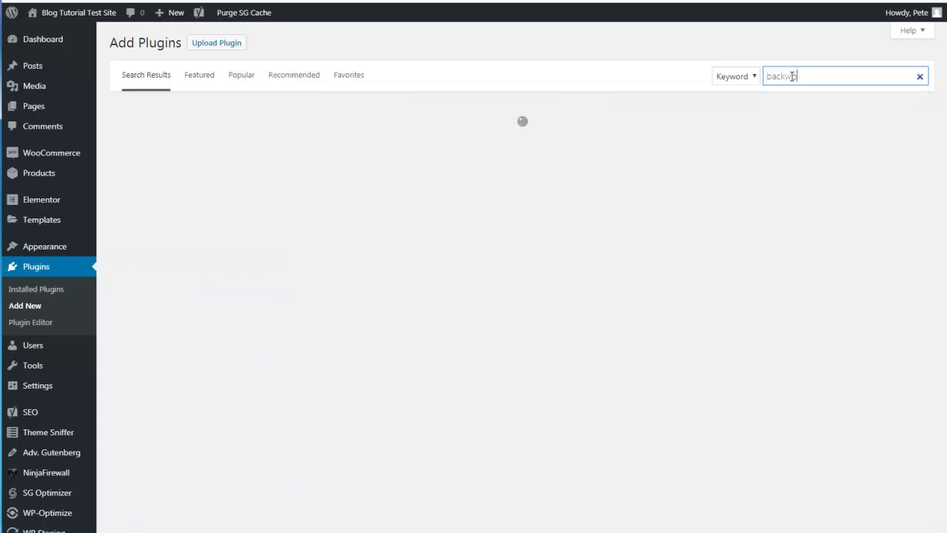
text(p)
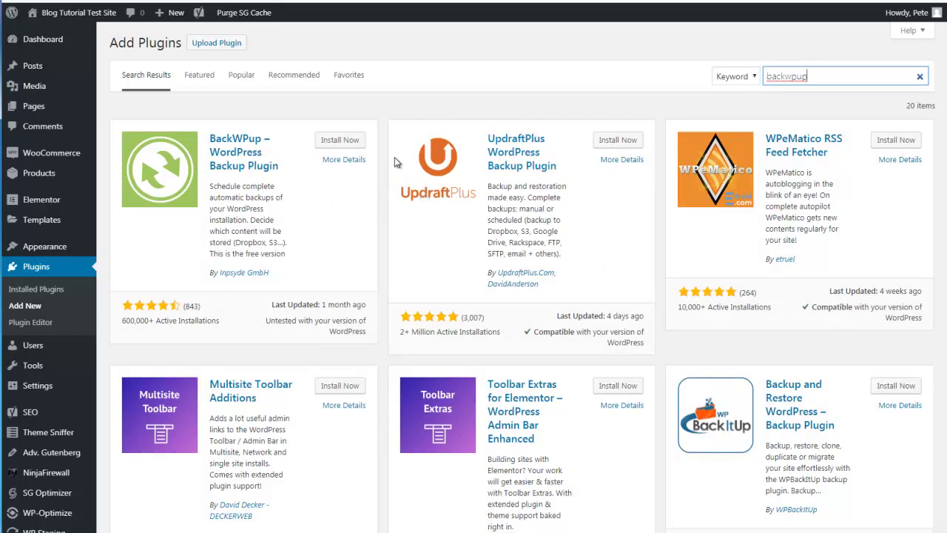
click(342, 142)
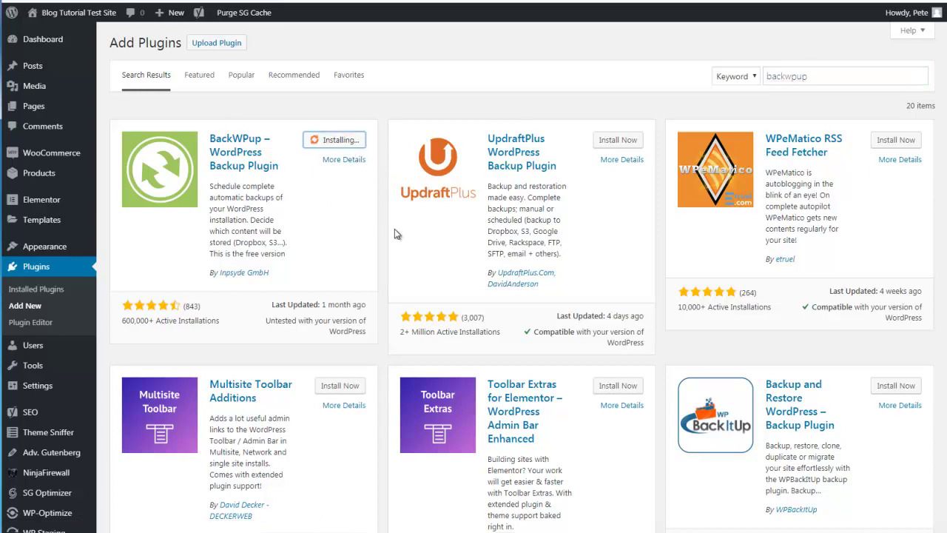
click(342, 141)
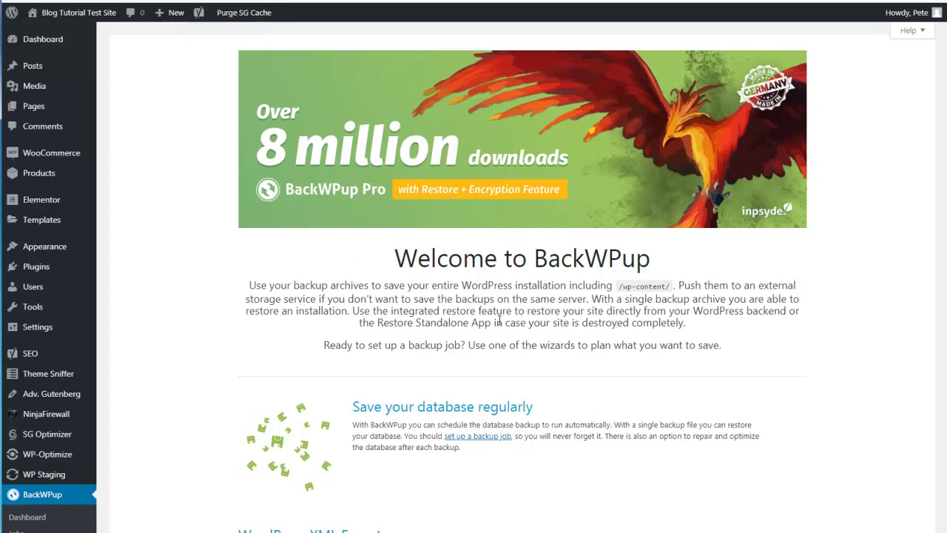
Read through the BackWPup welcome page and its comparison of Free and Pro features
scroll(516, 323, down, 3)
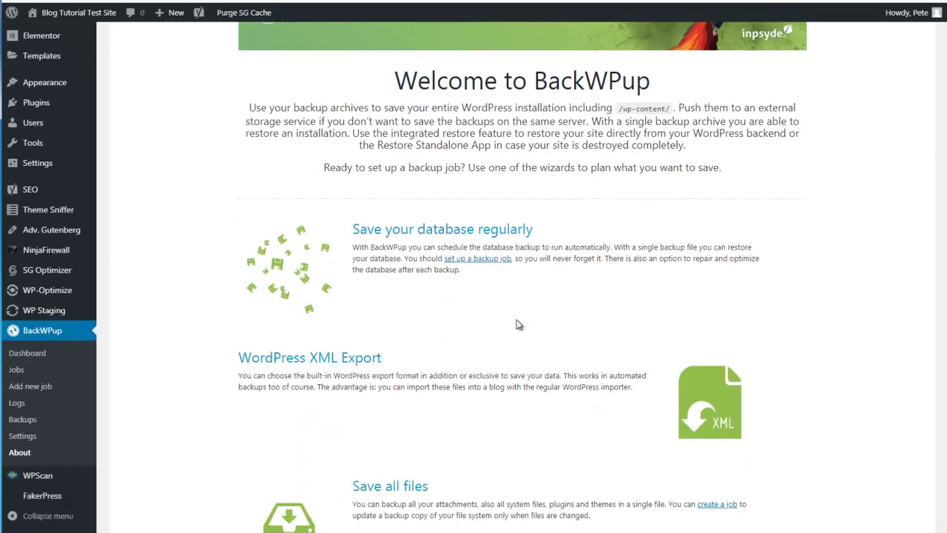
scroll(516, 323, down, 1)
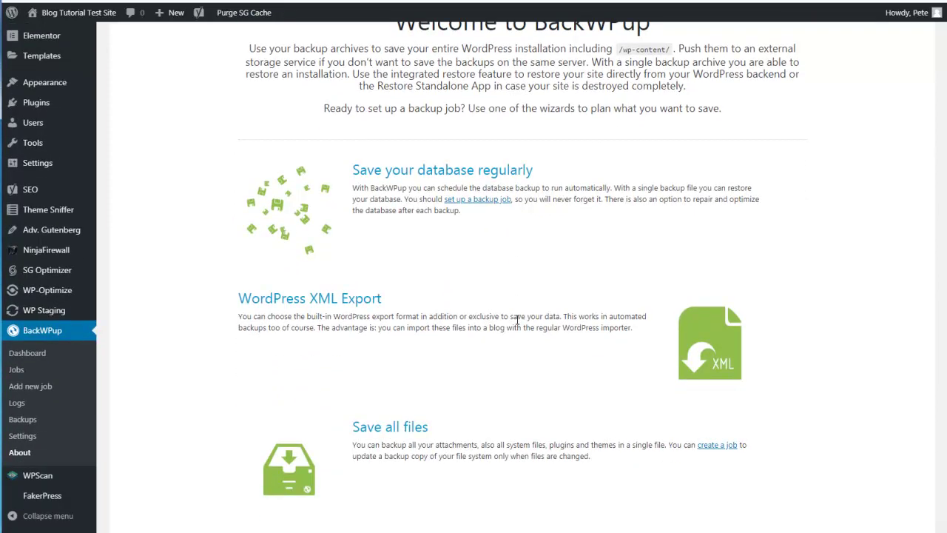
scroll(516, 322, down, 3)
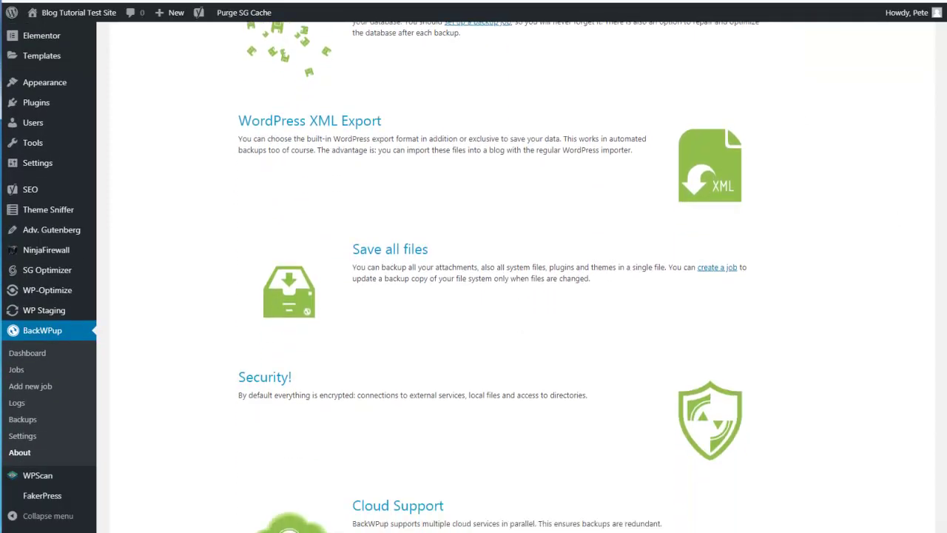
scroll(652, 187, down, 9)
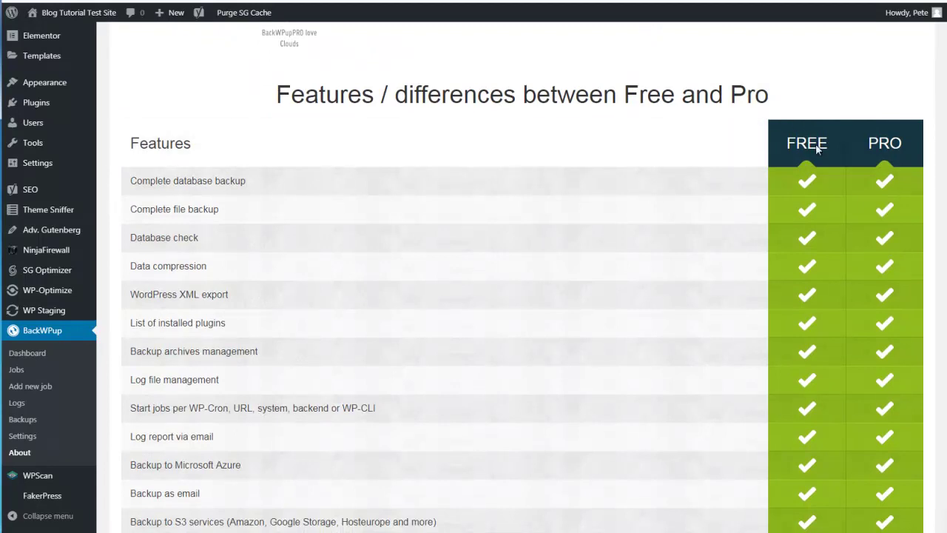
scroll(772, 243, down, 5)
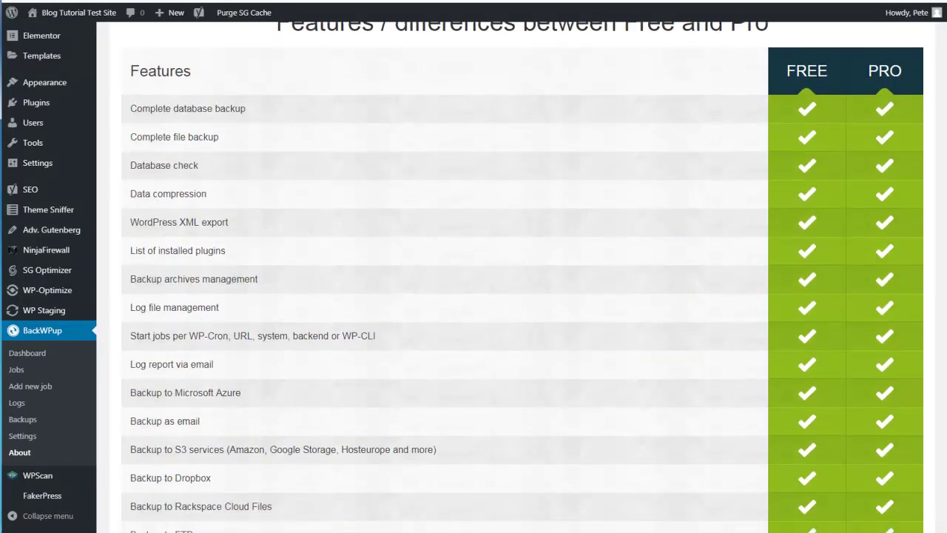
scroll(522, 277, down, 1)
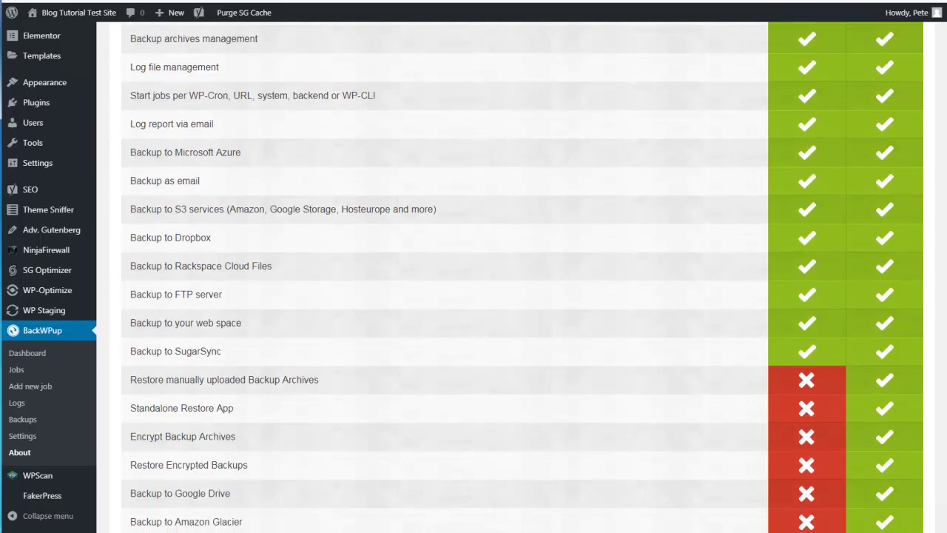
Compare the backup, restore and cloud storage features of the Free and Pro versions down to premium support and automatic updates
scroll(522, 277, up, 4)
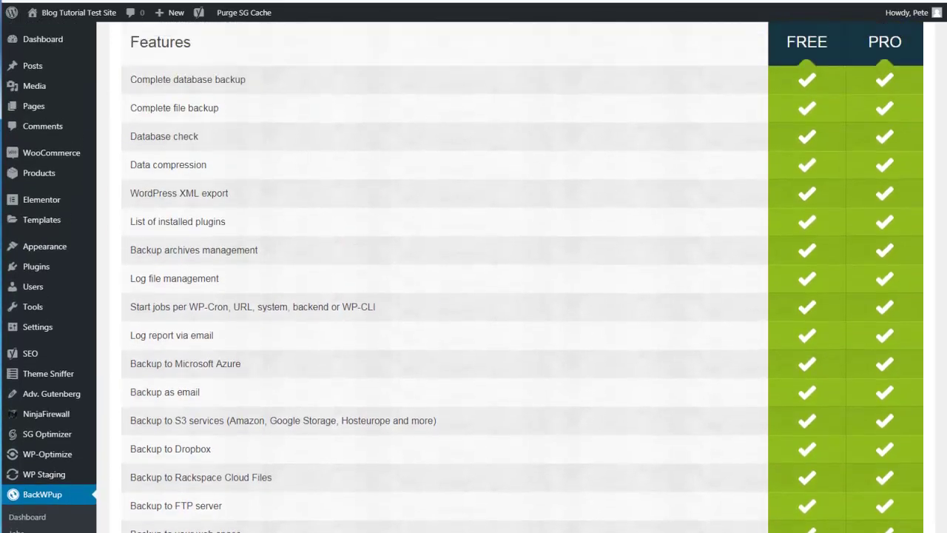
scroll(522, 276, up, 1)
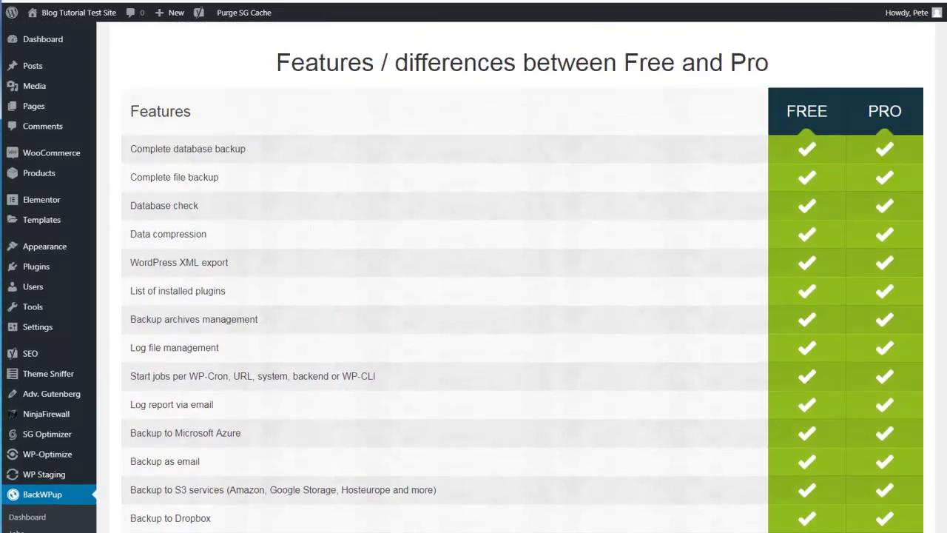
scroll(731, 110, up, 1)
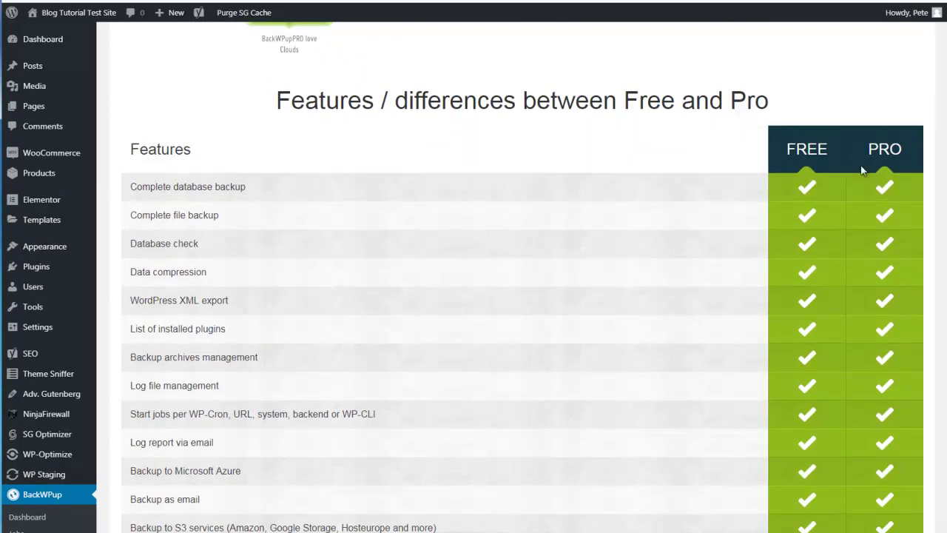
scroll(856, 239, down, 7)
scroll(522, 277, down, 4)
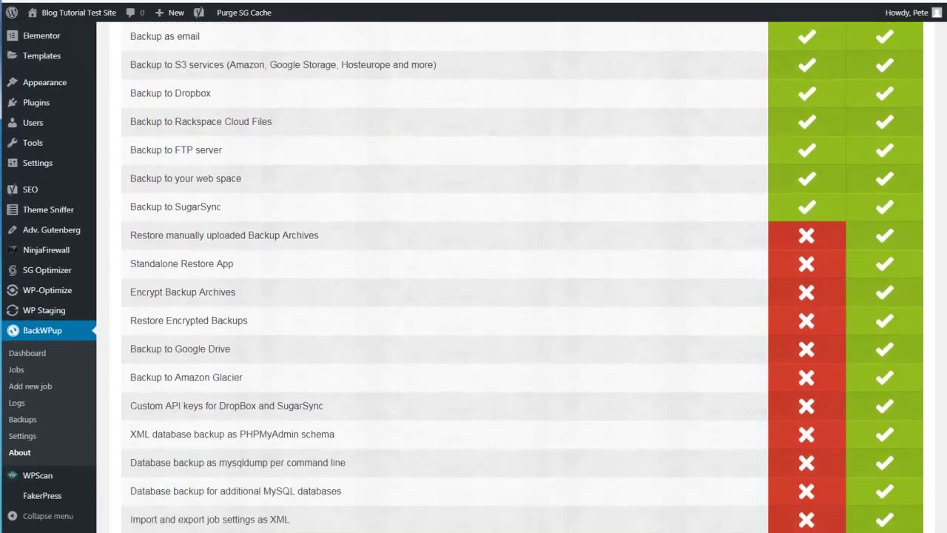
scroll(522, 276, down, 3)
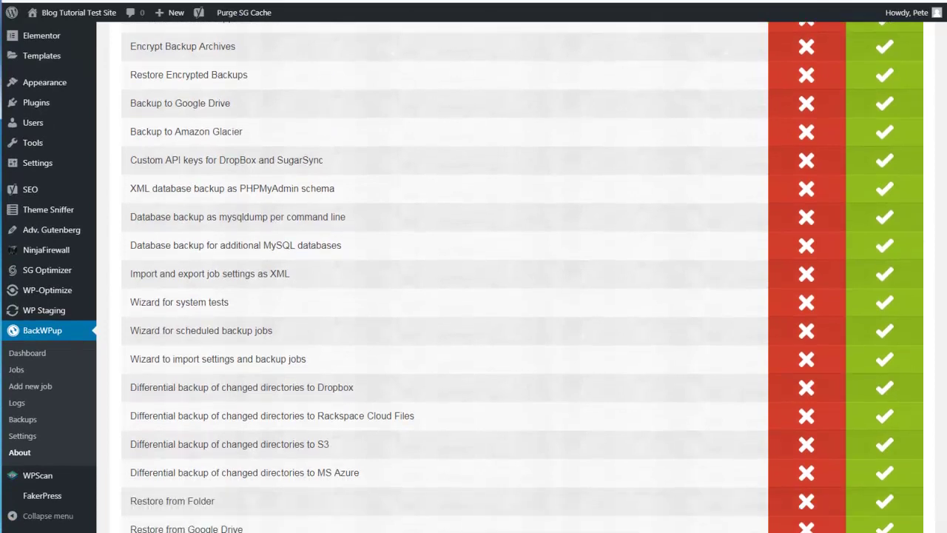
scroll(523, 277, down, 1)
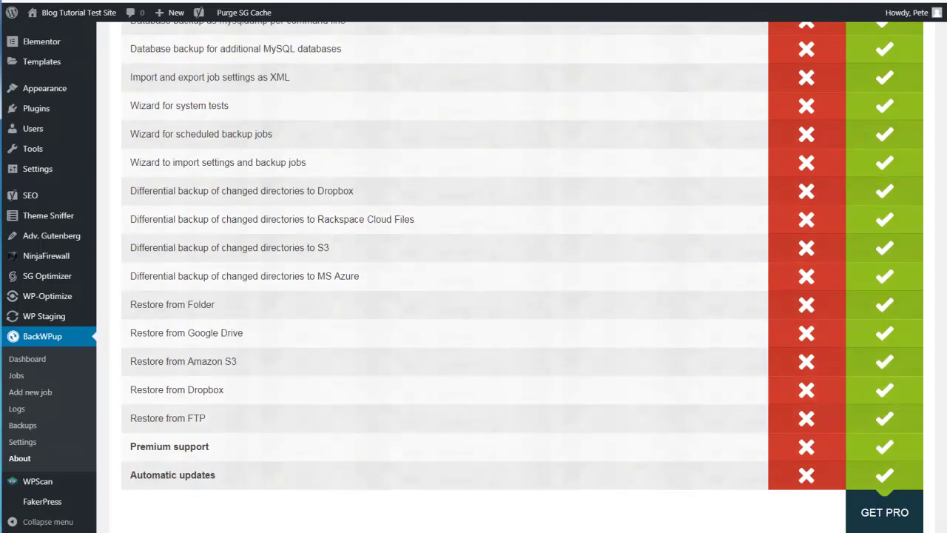
scroll(522, 276, up, 9)
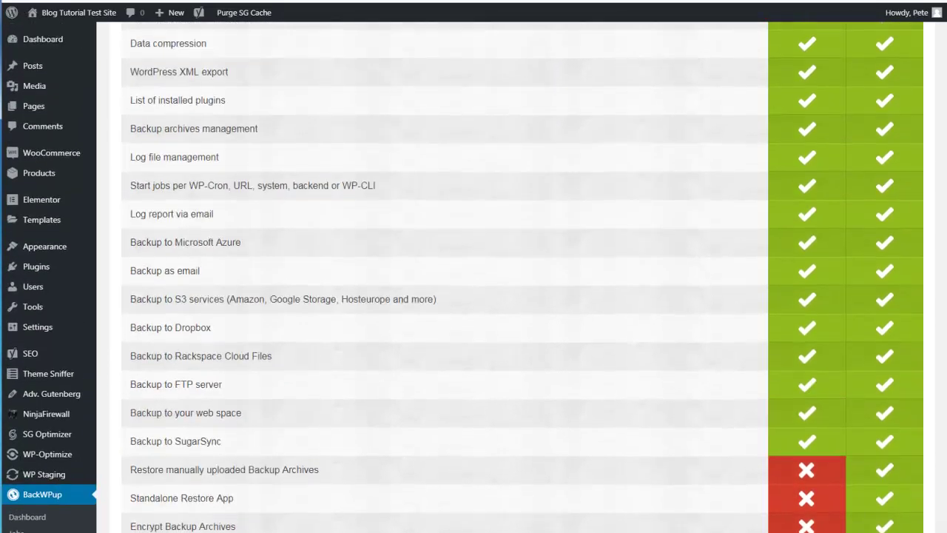
scroll(523, 276, up, 6)
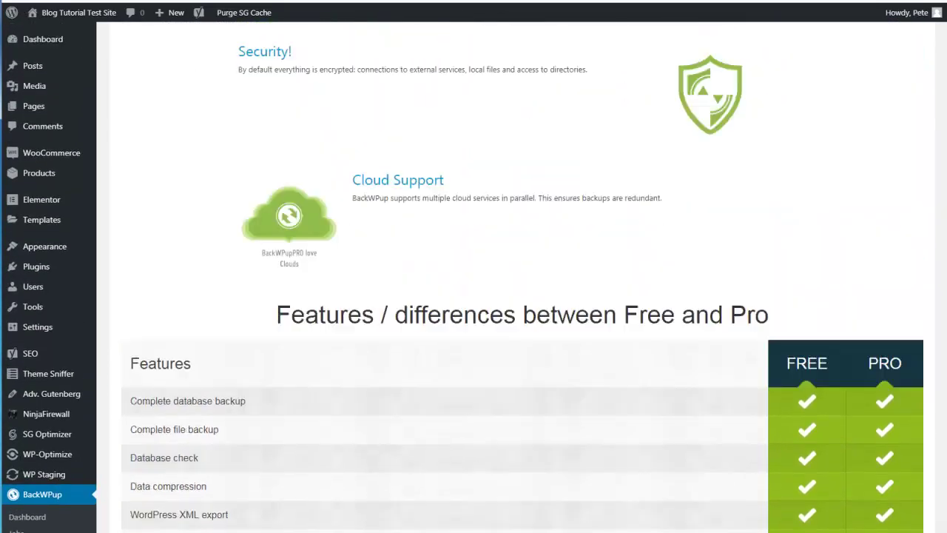
Review the welcome page's introduction and its sections on database saving, WordPress XML export and saving all files
scroll(943, 42, up, 12)
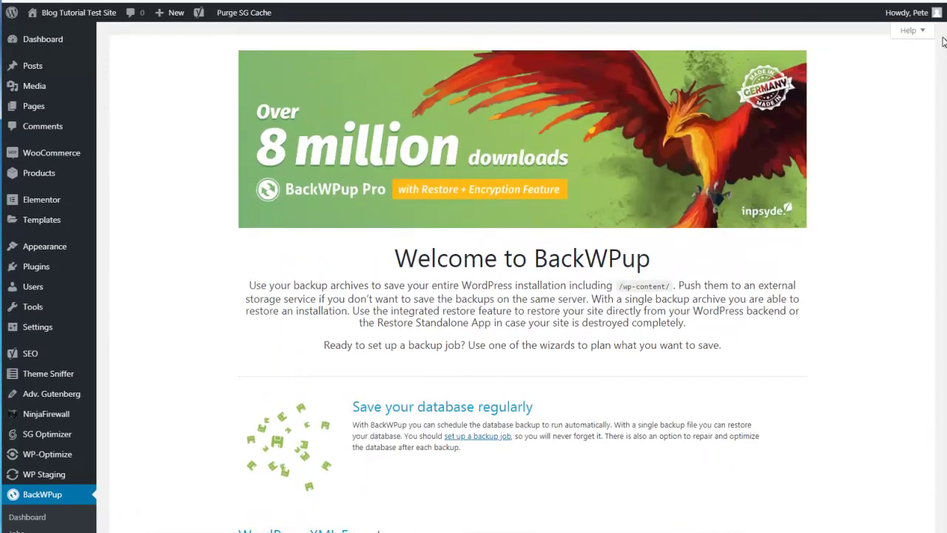
scroll(943, 42, down, 3)
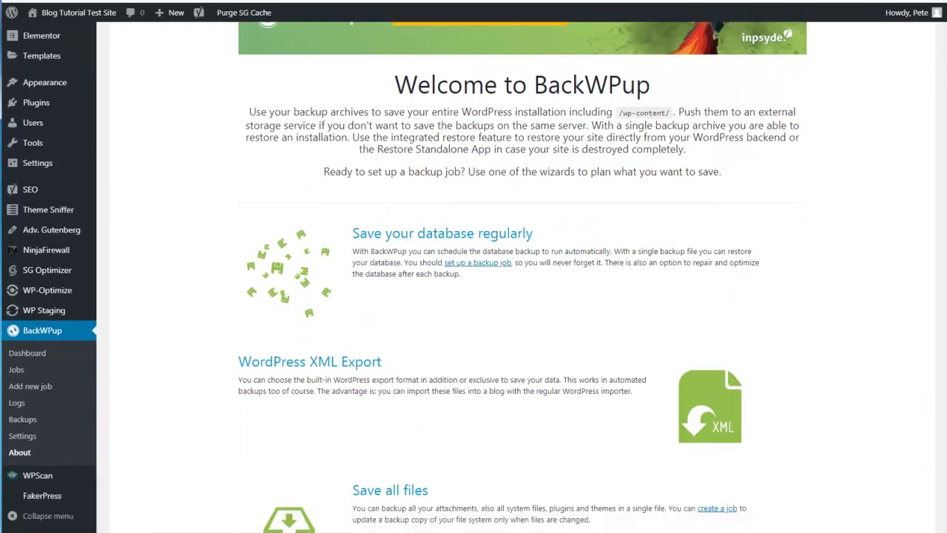
scroll(522, 277, down, 1)
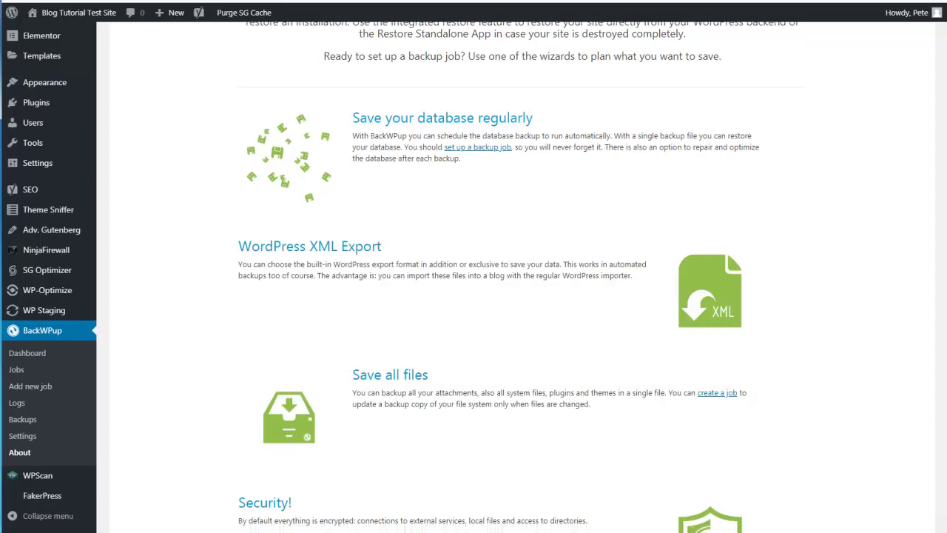
scroll(178, 193, down, 2)
scroll(178, 193, up, 2)
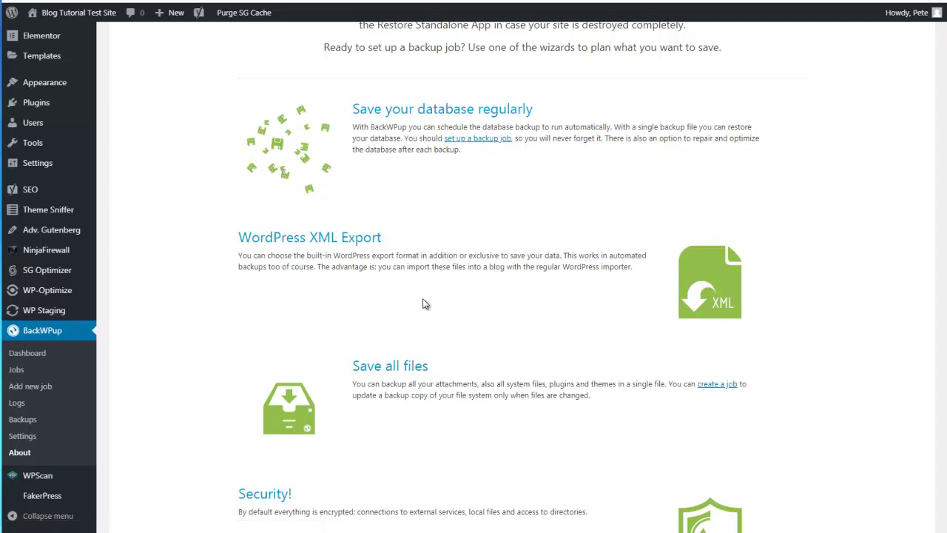
Open the BackWPup settings and review the General and Jobs options, including the choices for reducing server load
click(22, 437)
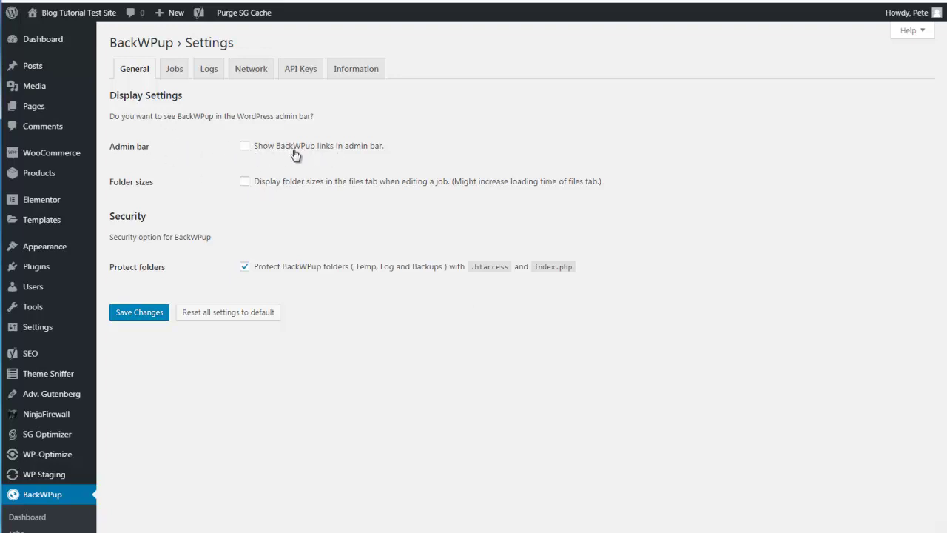
mouse_move(215, 18)
click(174, 70)
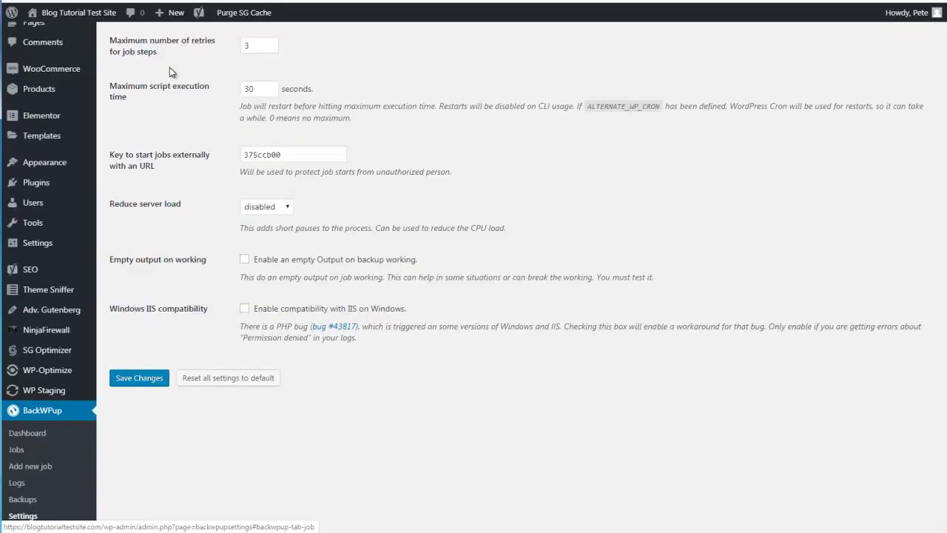
scroll(191, 210, up, 2)
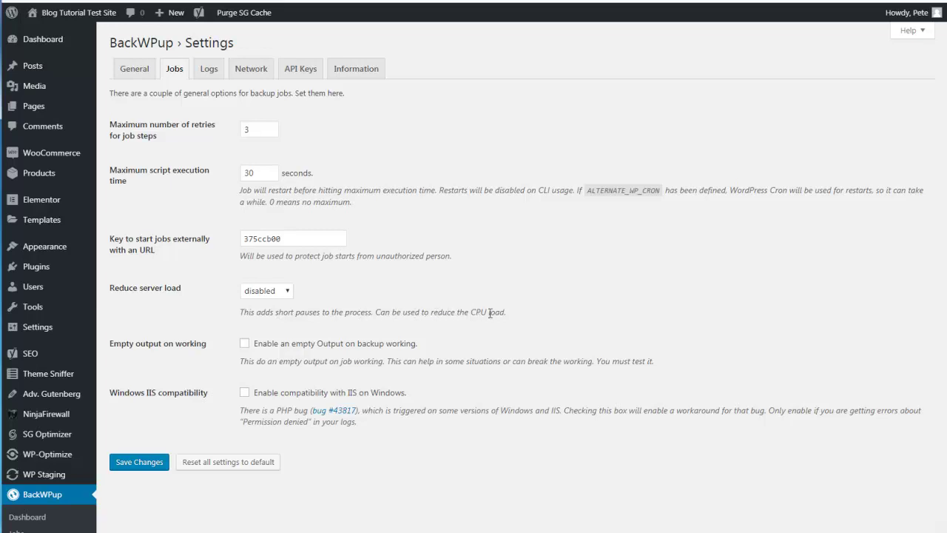
click(265, 292)
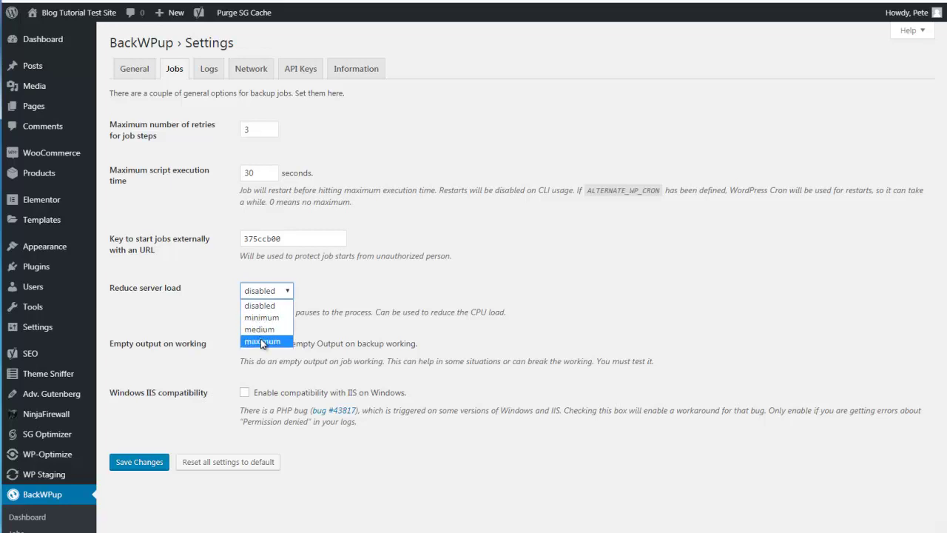
click(265, 289)
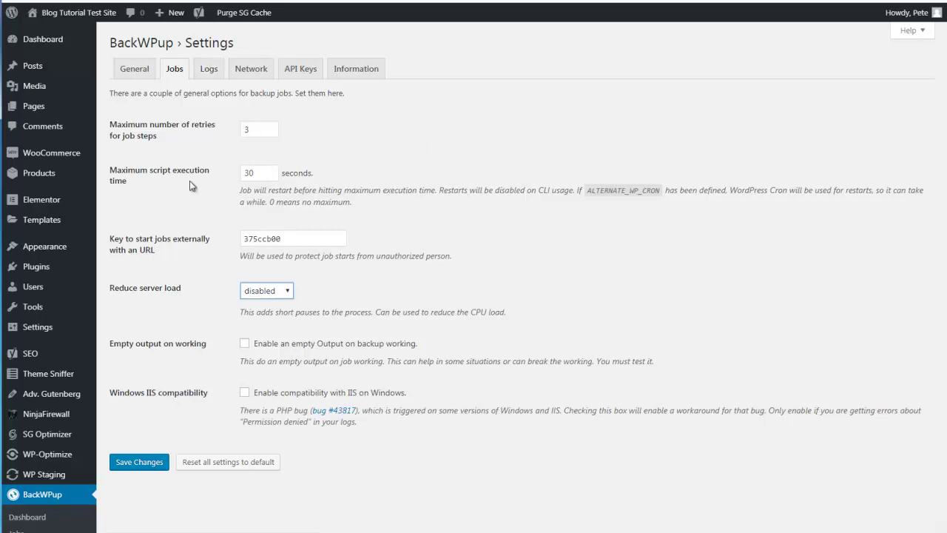
Review the BackWPup log settings, including the log file folder, maximum log files and available logging levels
click(209, 70)
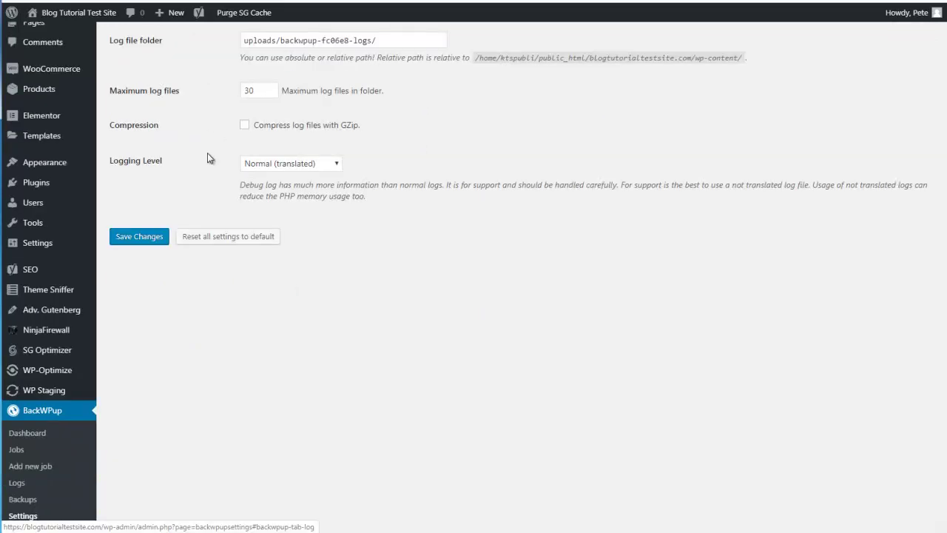
scroll(208, 158, up, 2)
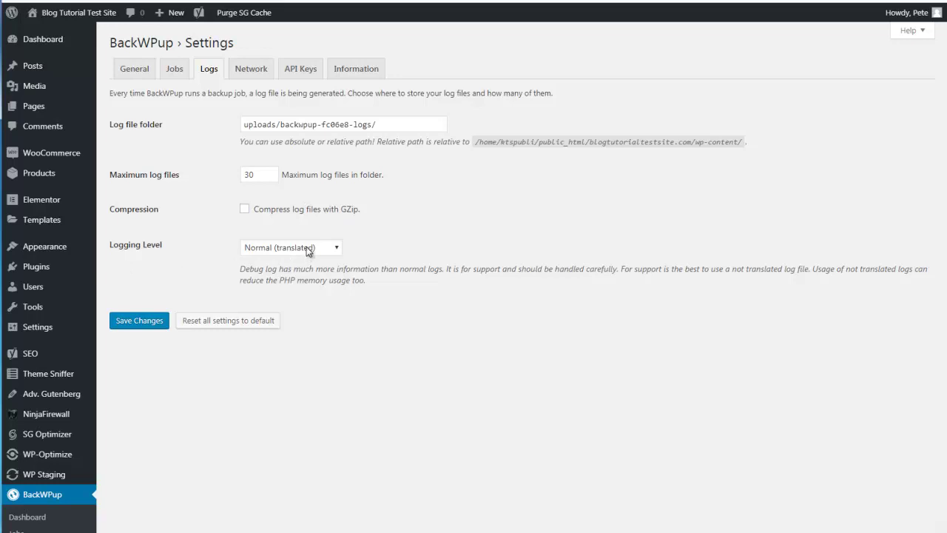
click(326, 249)
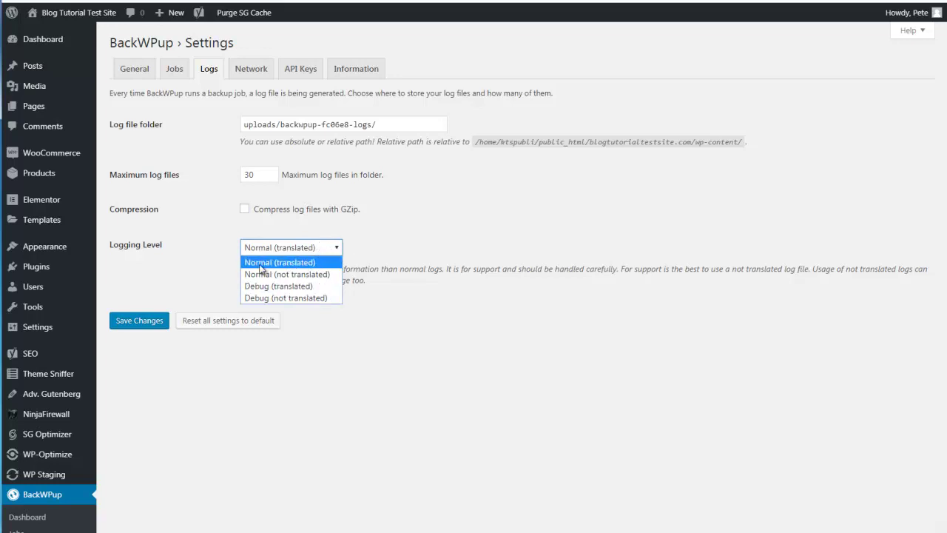
click(299, 245)
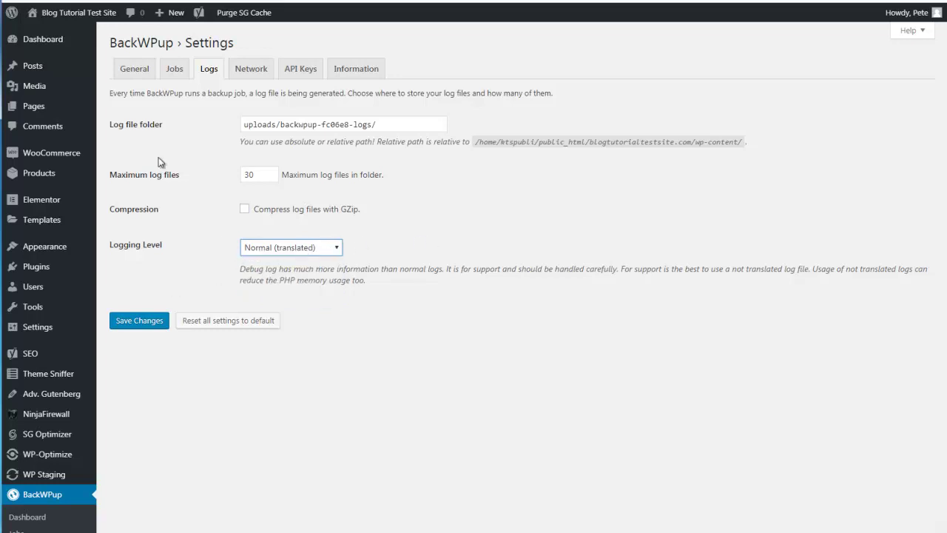
Review the Network settings' authentication methods and the EasyCron options under API Keys
click(249, 74)
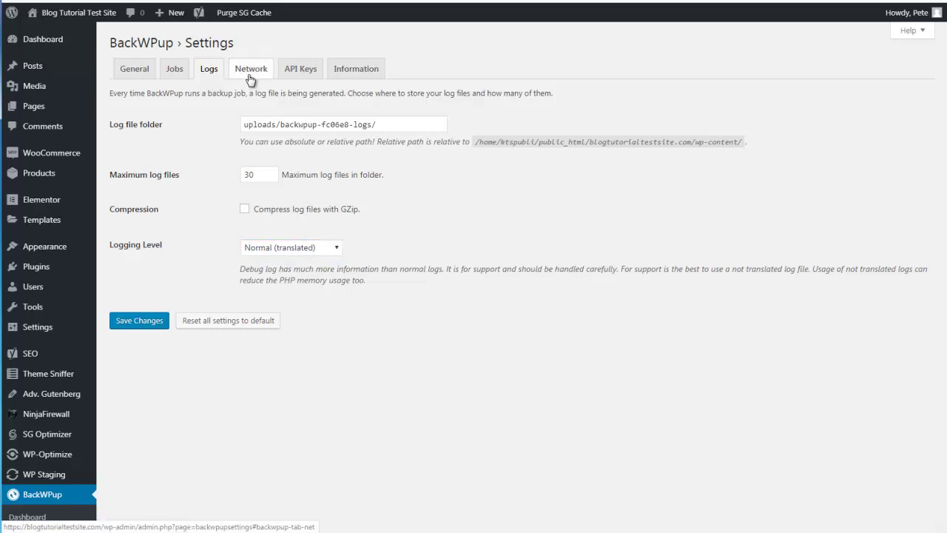
scroll(252, 205, up, 1)
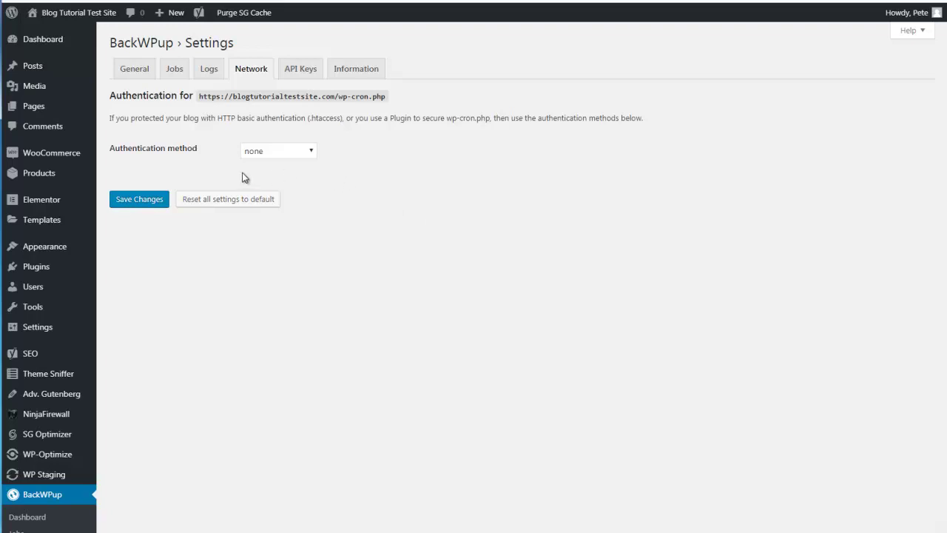
click(279, 151)
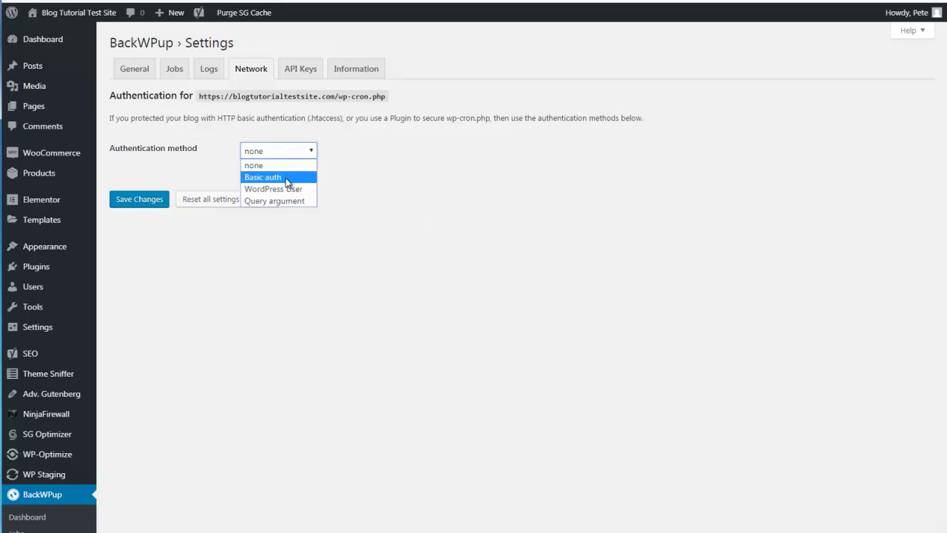
click(480, 157)
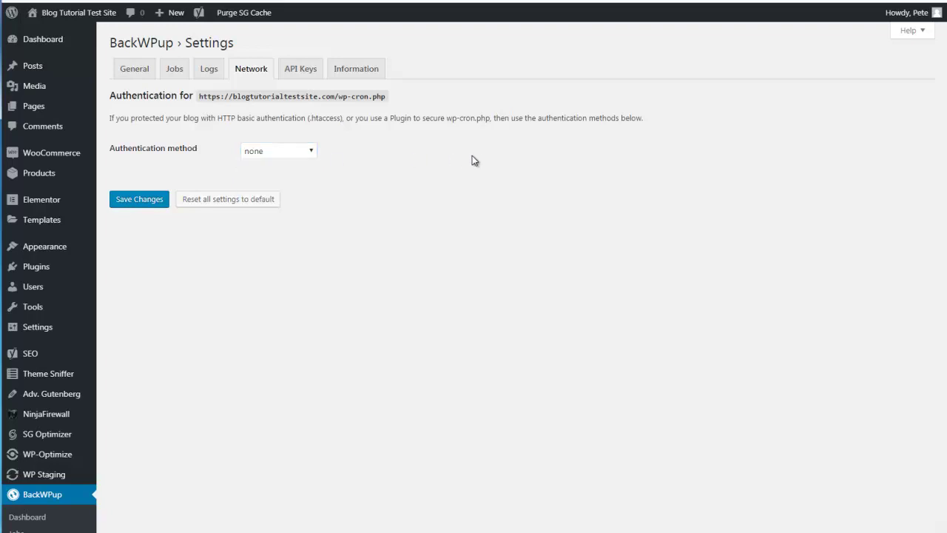
click(300, 69)
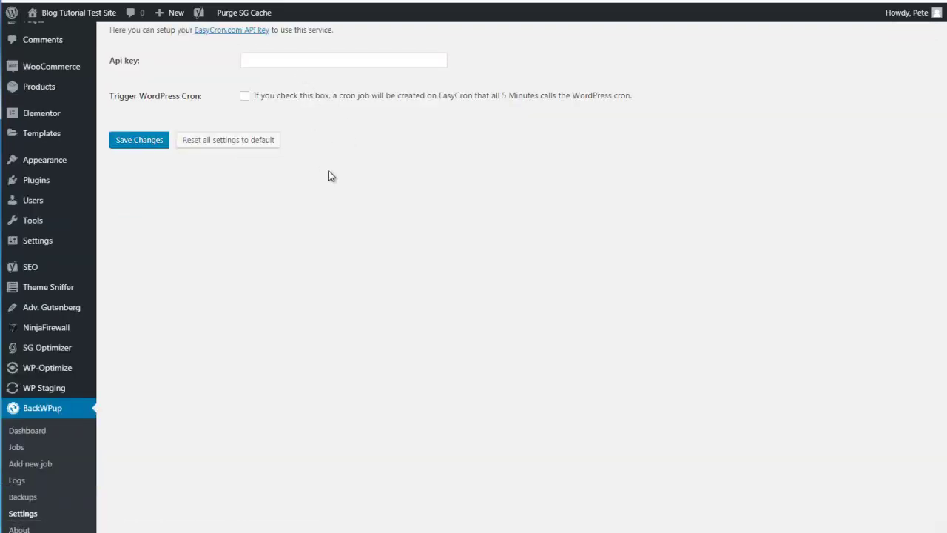
scroll(328, 175, up, 2)
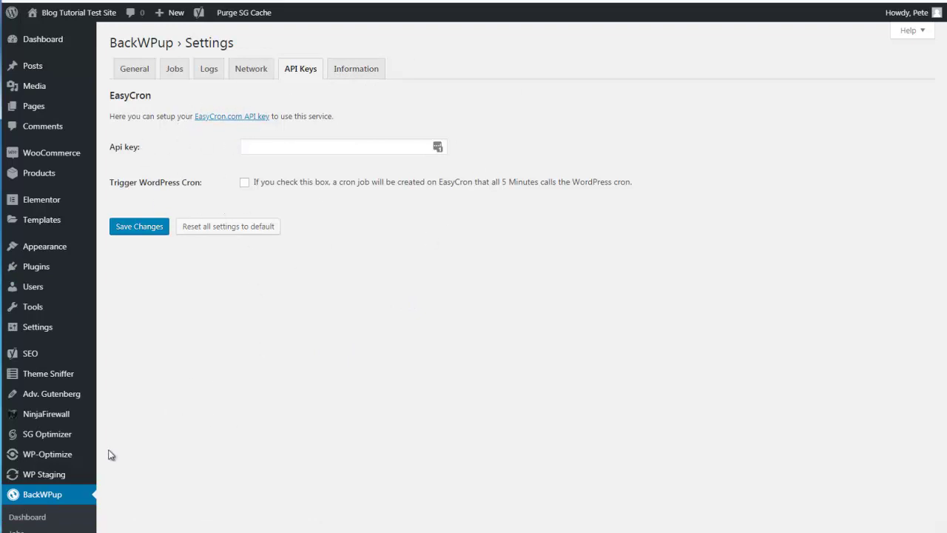
Add a new BackWPup job and name it "btts weekly backup"
scroll(62, 398, down, 3)
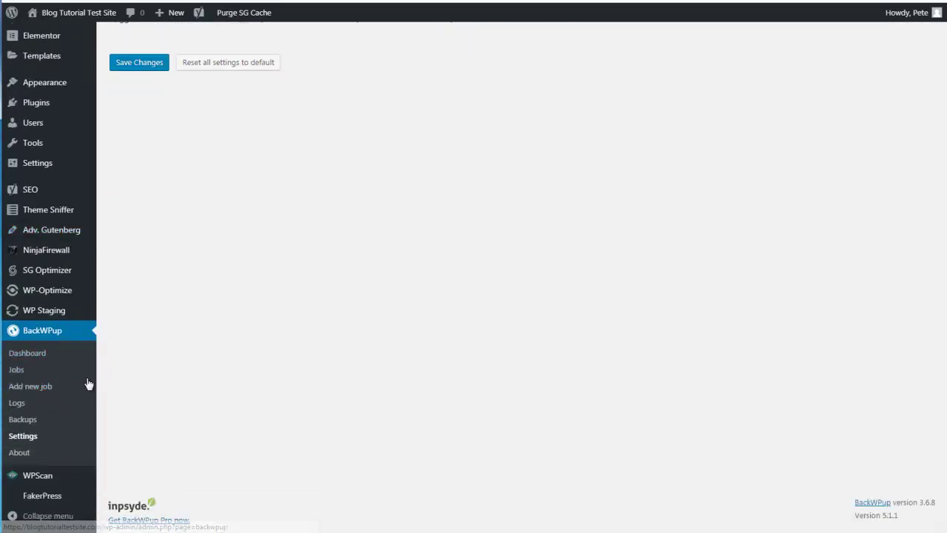
click(30, 386)
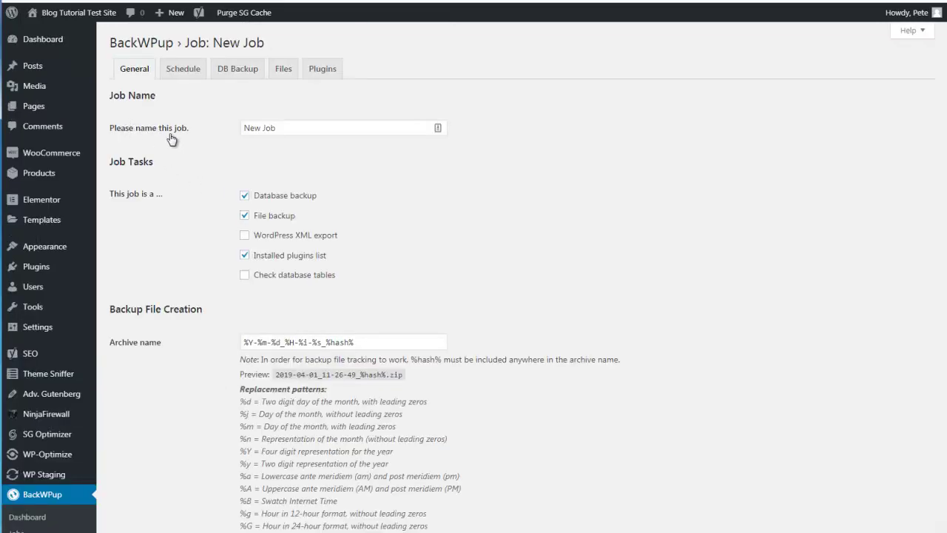
click(279, 128)
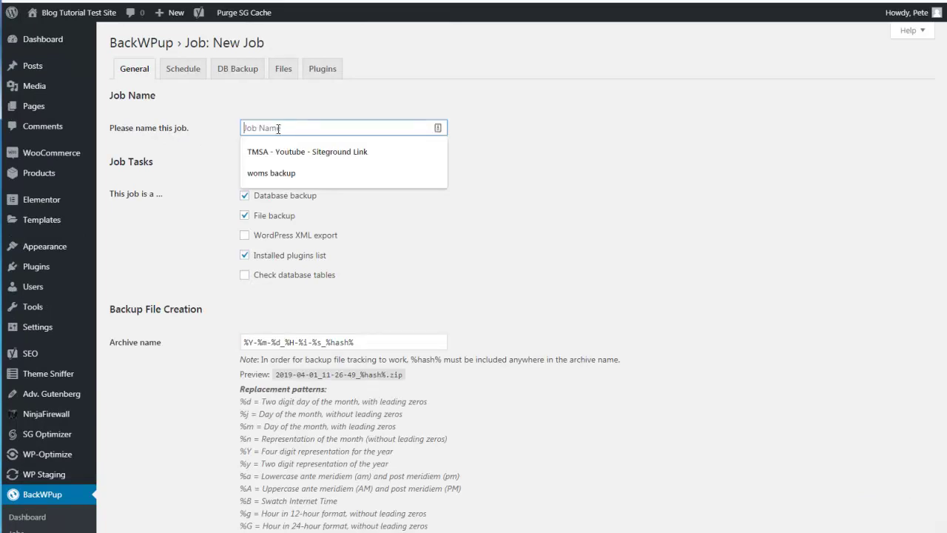
click(213, 176)
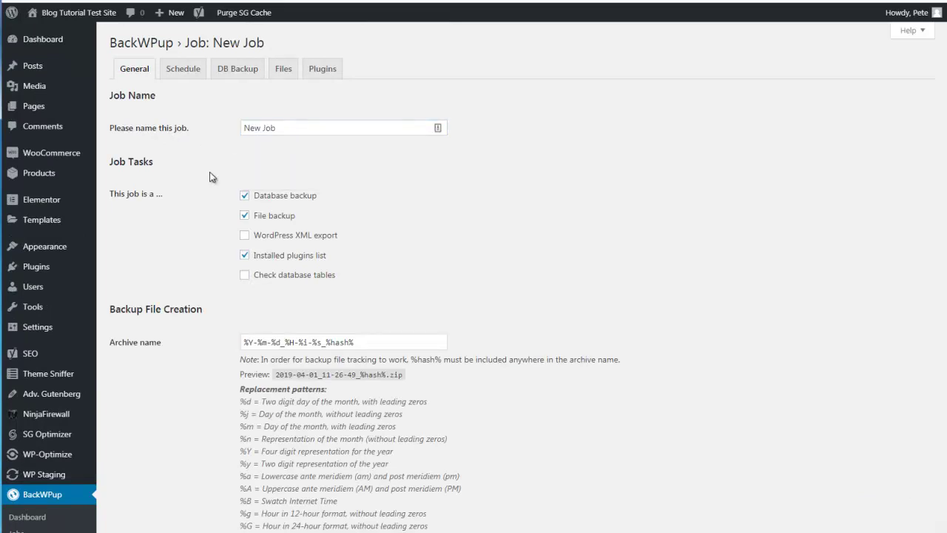
click(249, 128)
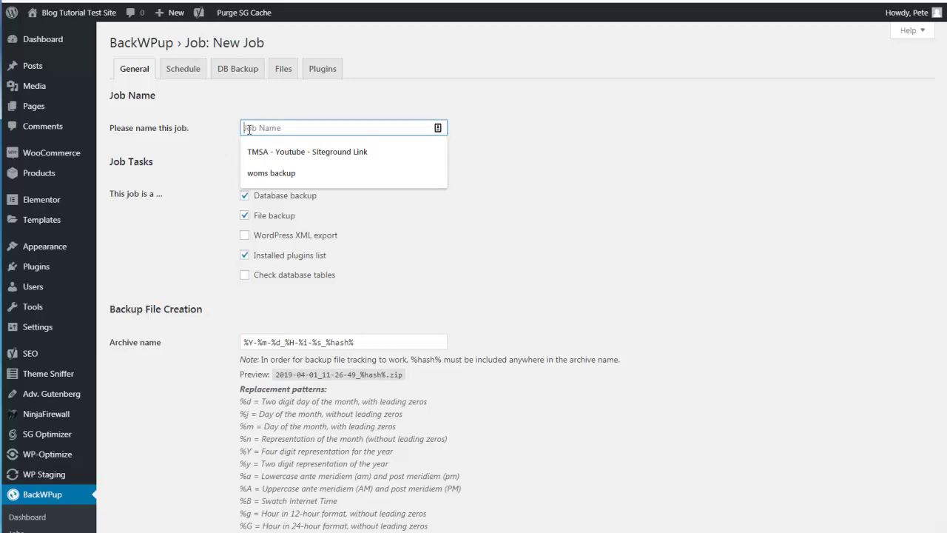
text(bt)
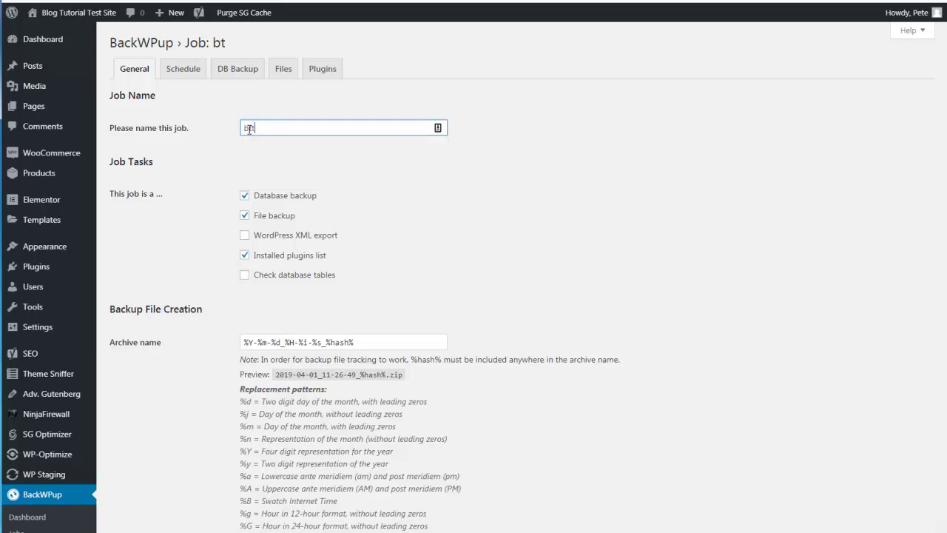
text(ts weekly backly)
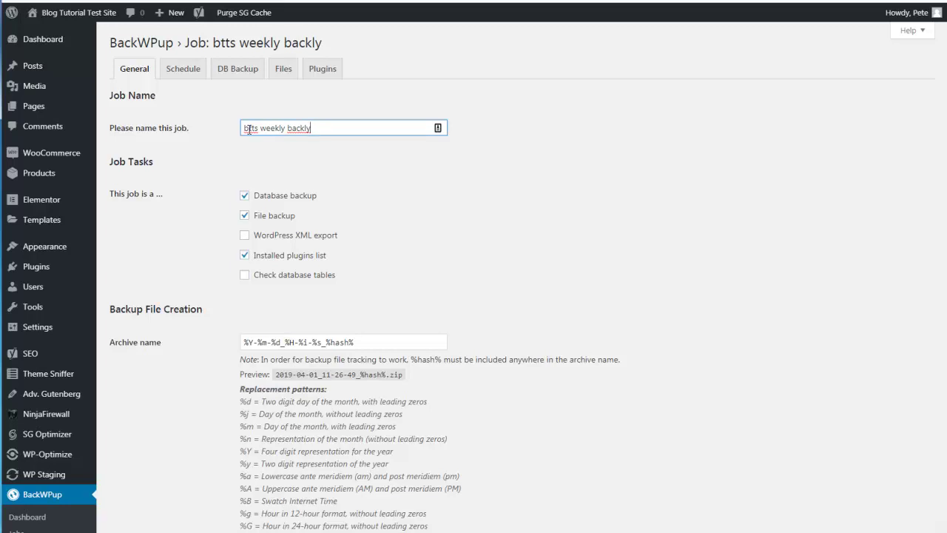
key(BackSpace)
key(BackSpace)
text(up)
scroll(257, 136, down, 1)
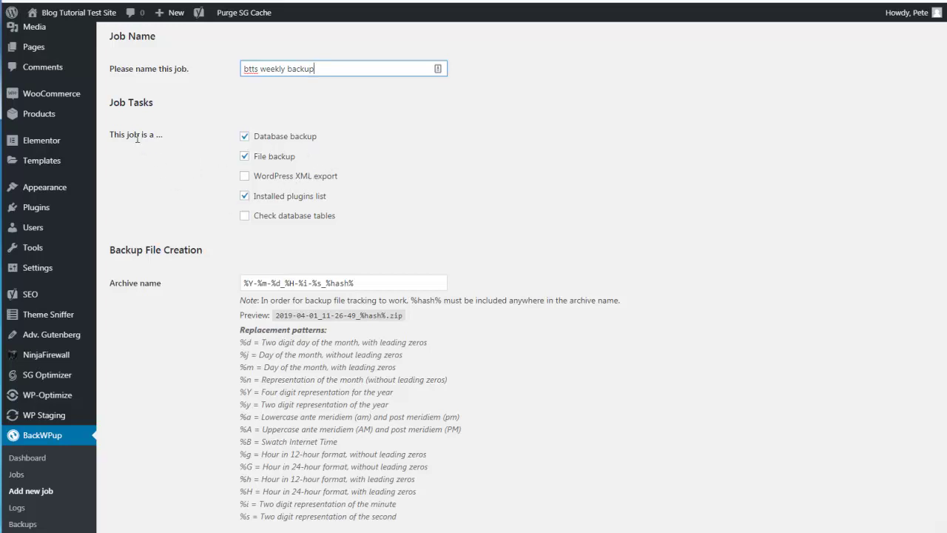
Add the database table check to the job's tasks and choose Dropbox as the backup destination
click(244, 216)
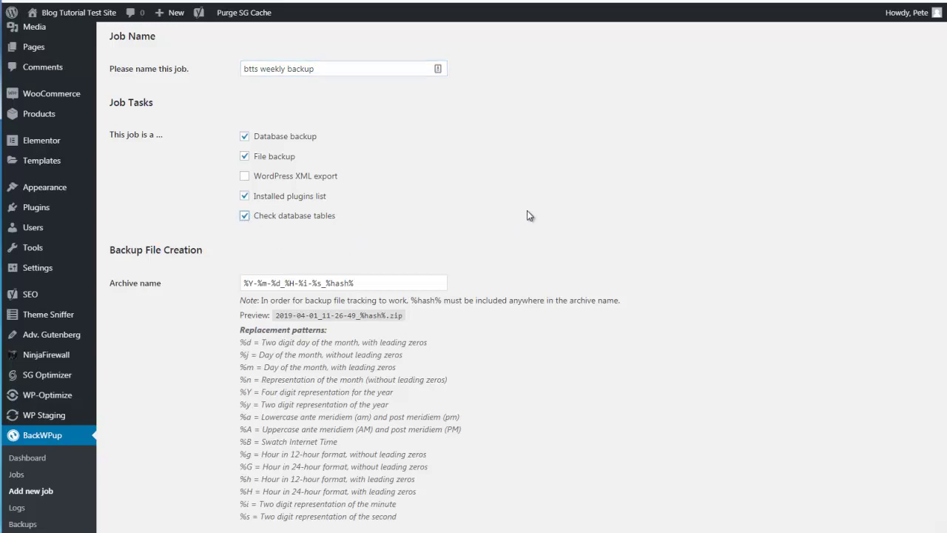
scroll(528, 213, down, 3)
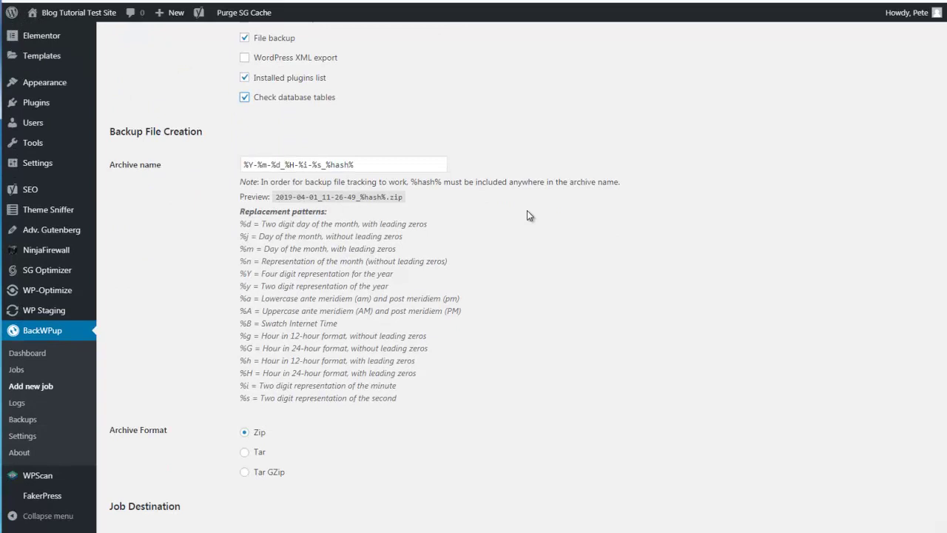
scroll(493, 243, down, 1)
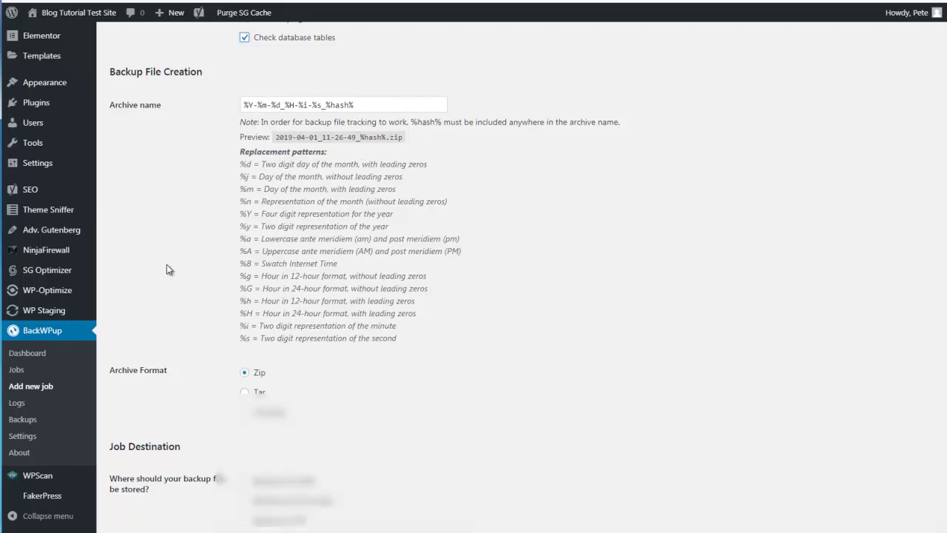
scroll(166, 269, down, 2)
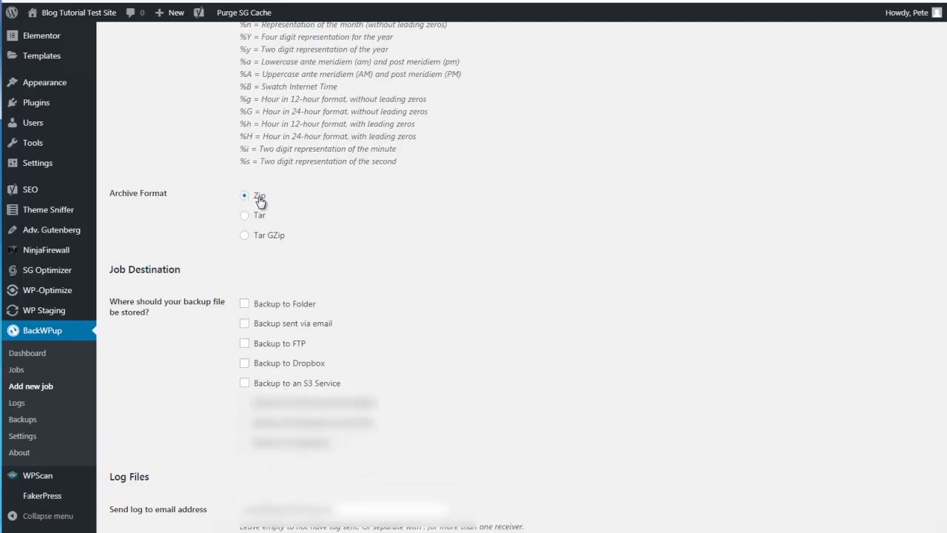
scroll(435, 237, down, 1)
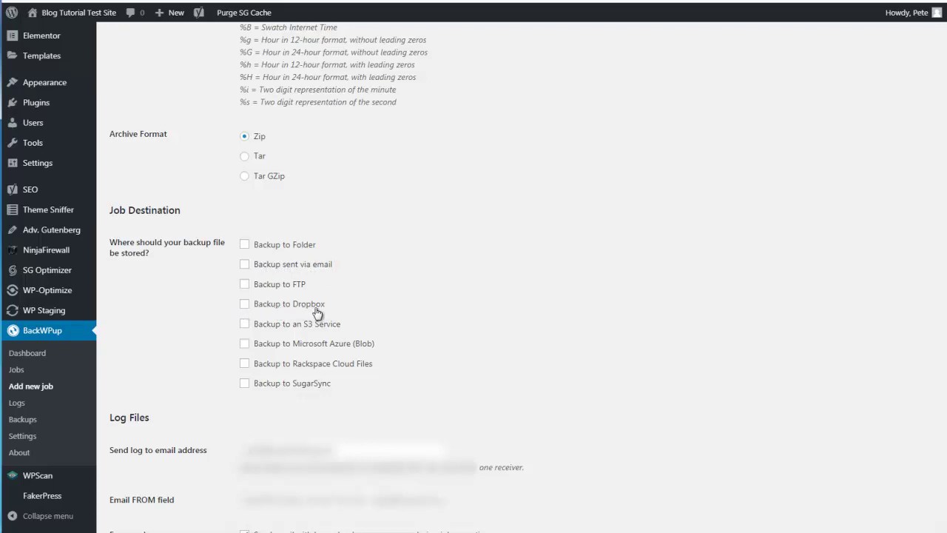
click(244, 305)
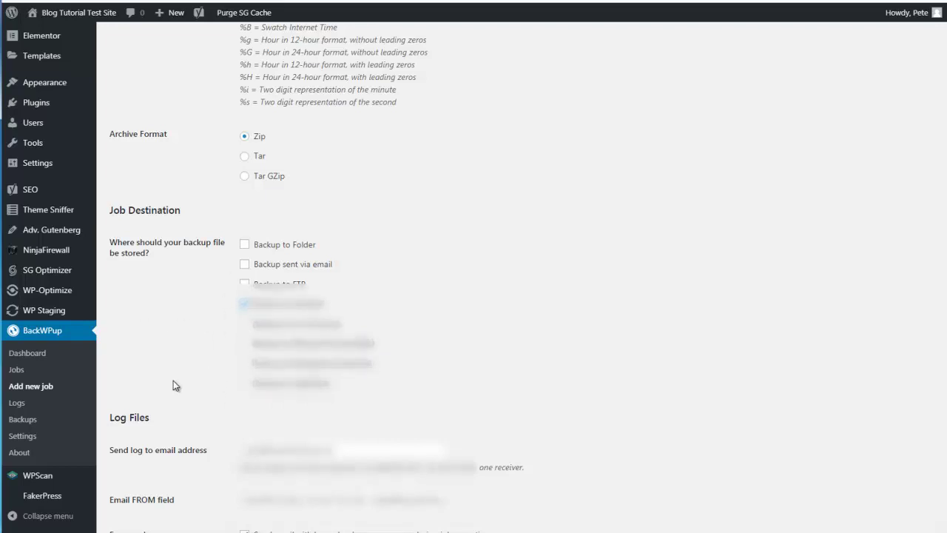
Turn off the errors-only option for log emails and save the job's general settings
scroll(173, 380, down, 2)
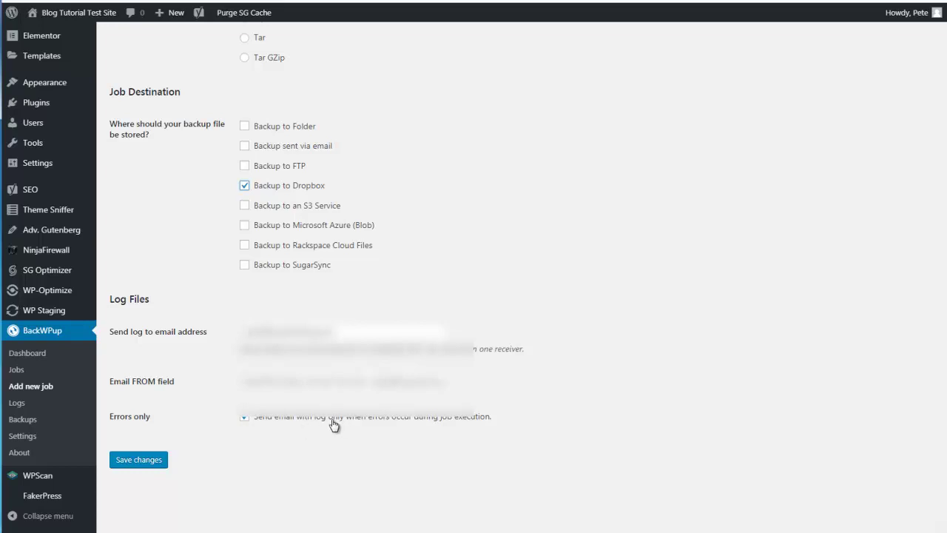
click(245, 419)
click(148, 460)
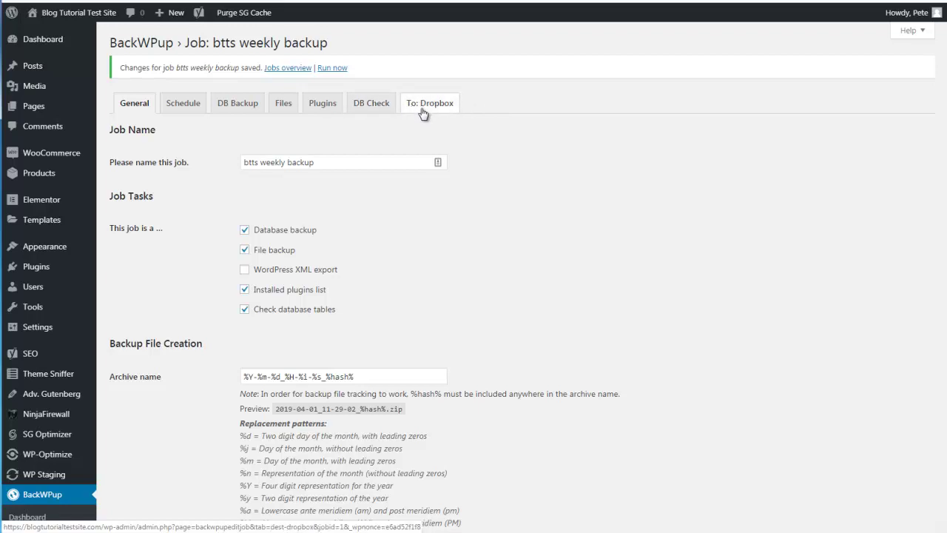
Set the job to start with WordPress cron and look at the hour choices for a daily schedule
click(184, 108)
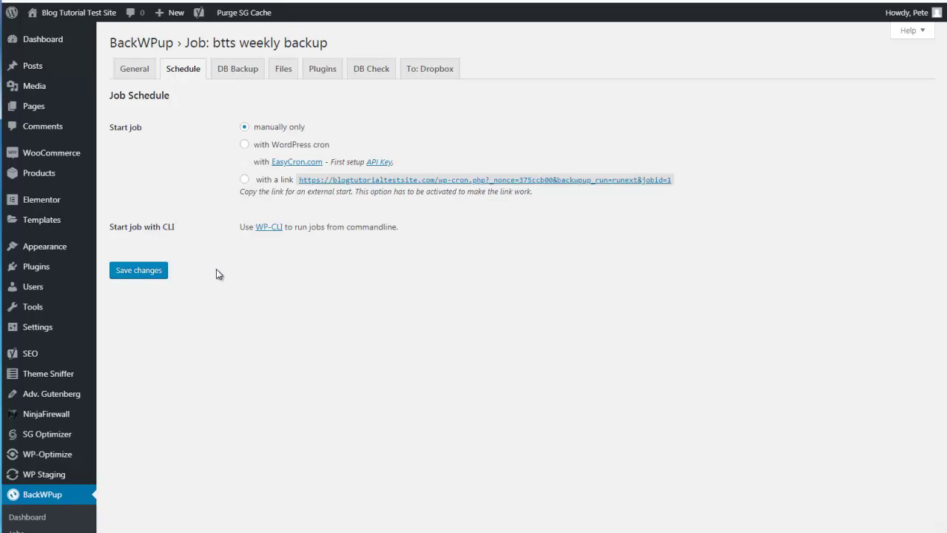
click(244, 145)
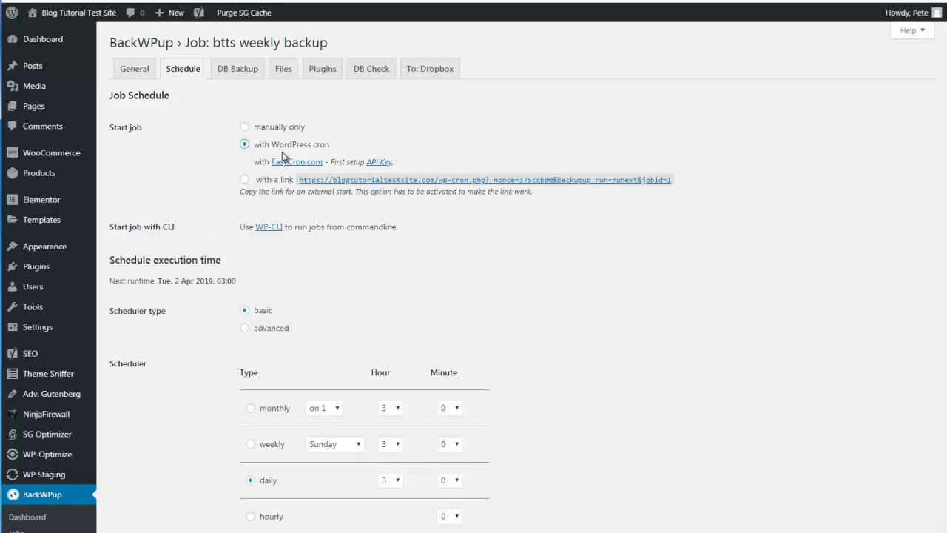
scroll(536, 197, down, 2)
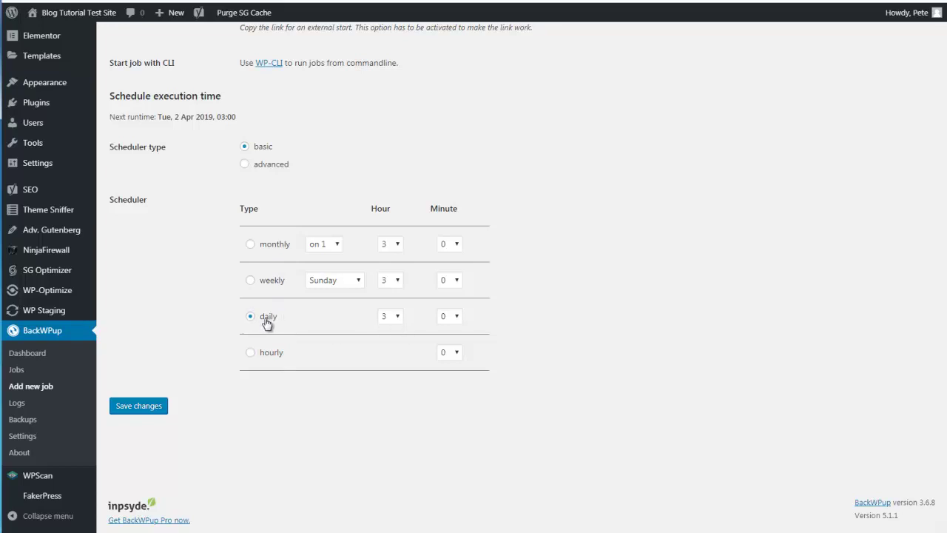
click(396, 319)
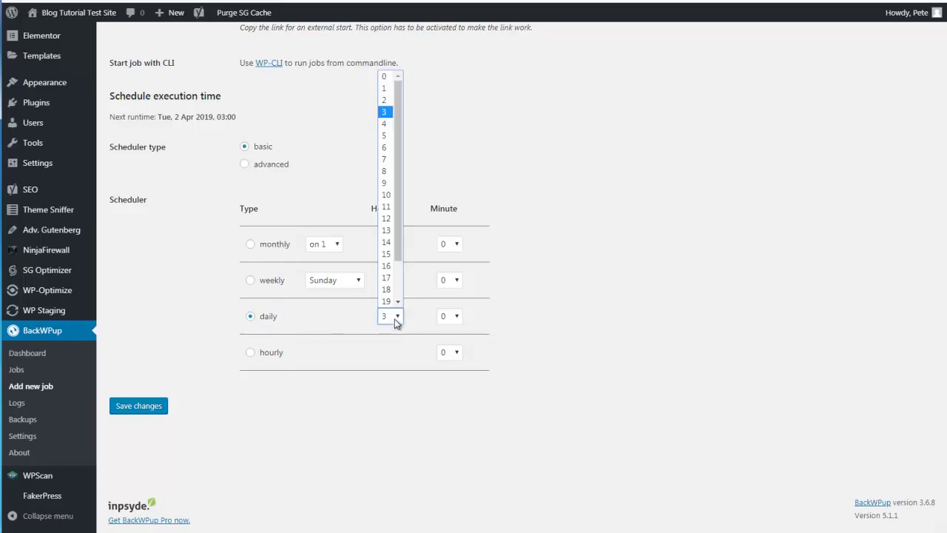
click(396, 318)
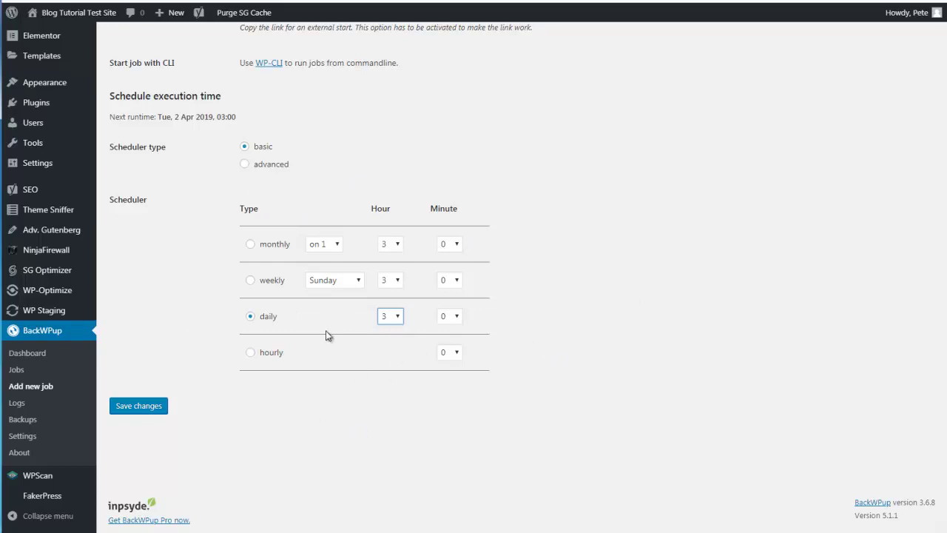
Schedule the job to run weekly on Monday and save the schedule
click(252, 282)
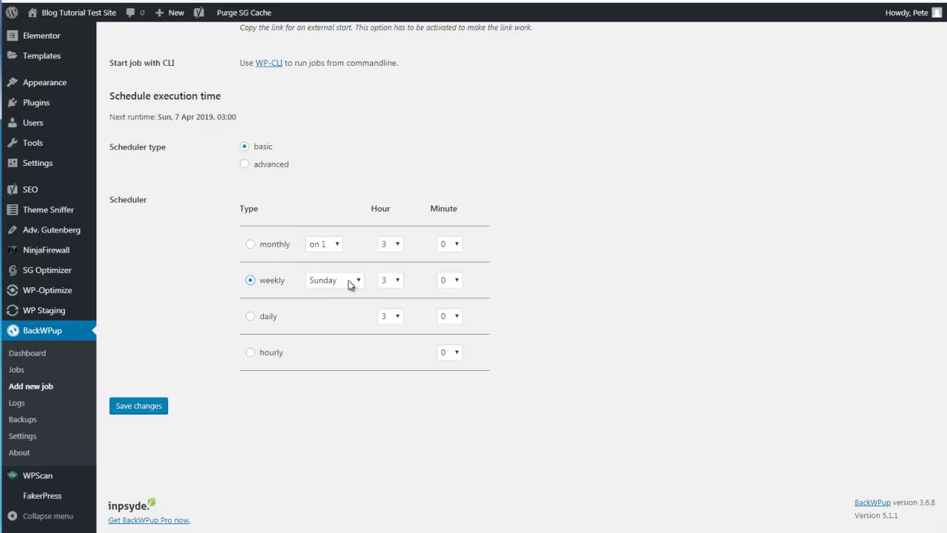
click(350, 286)
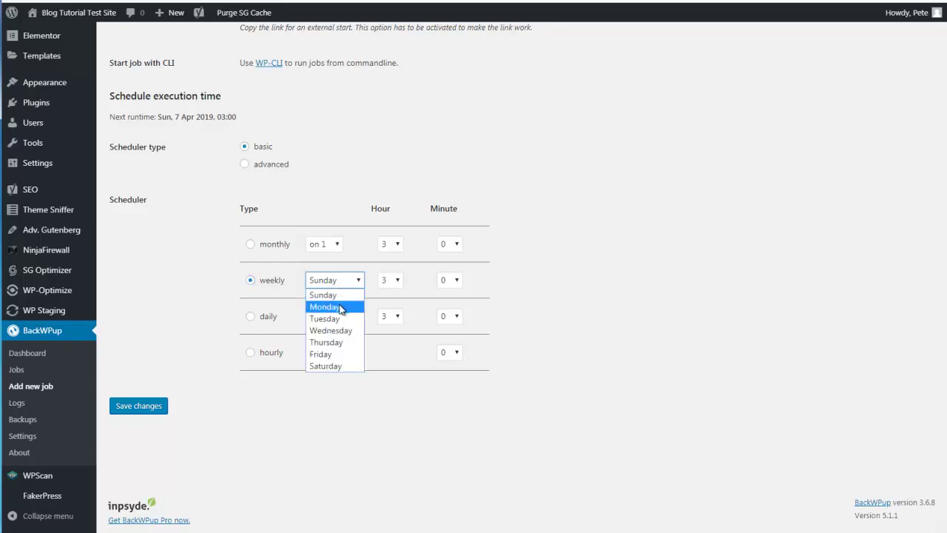
click(341, 306)
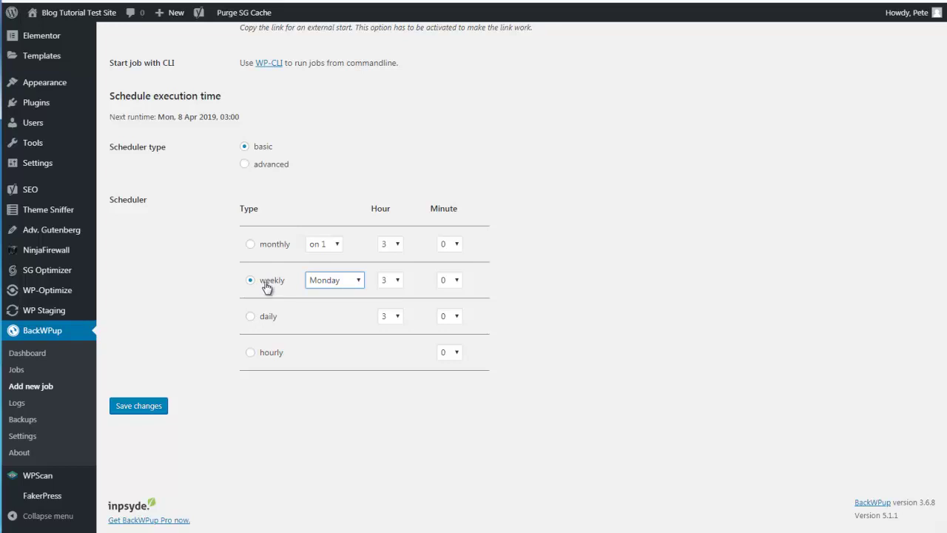
scroll(296, 355, up, 3)
scroll(298, 419, down, 3)
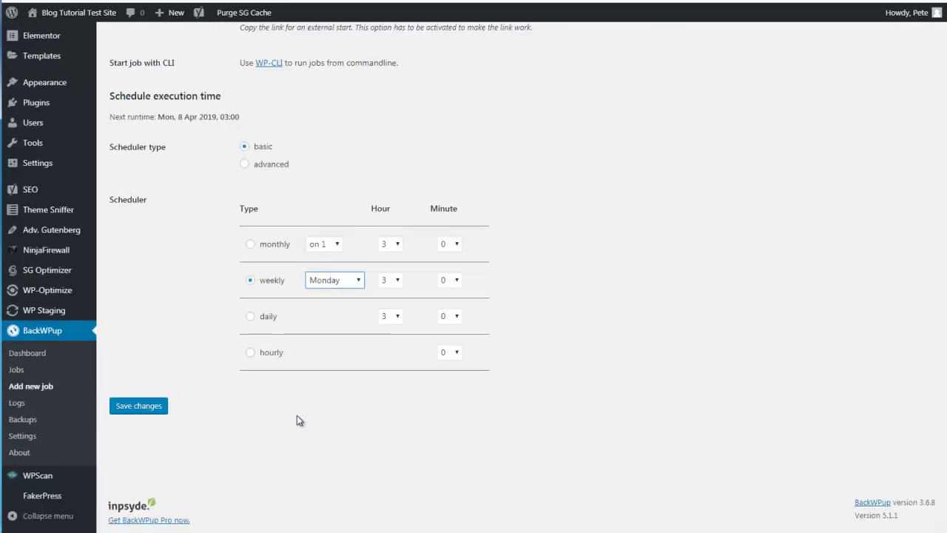
click(157, 405)
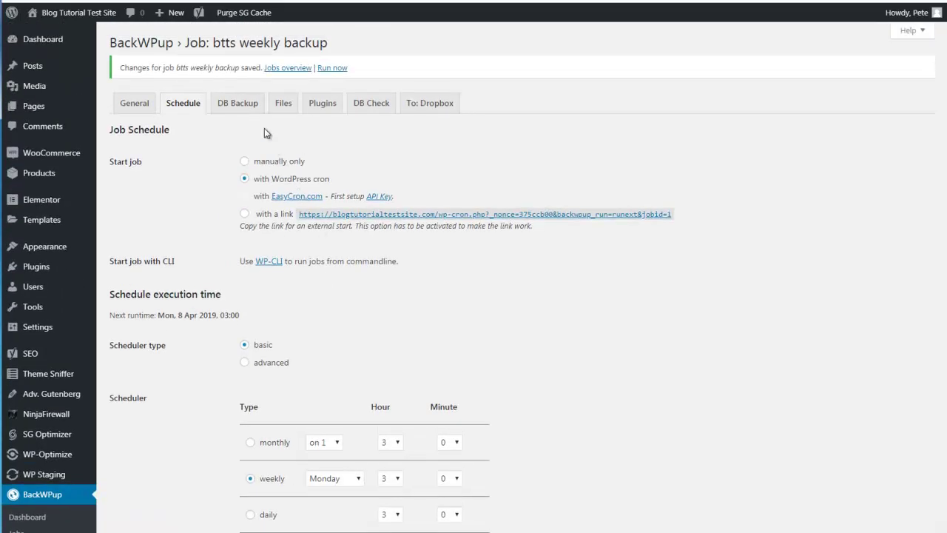
Set the database backup file compression to GZip and save the database backup settings
click(231, 107)
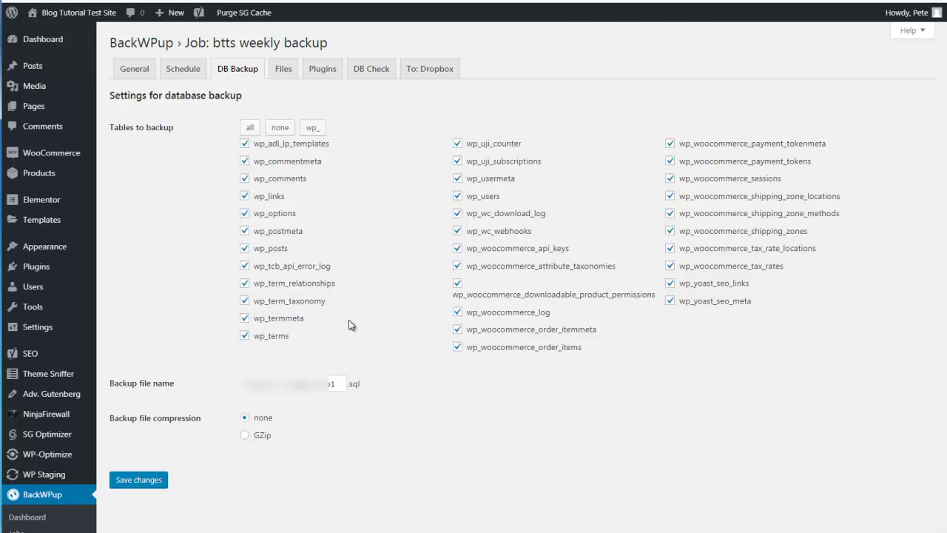
click(246, 437)
click(142, 480)
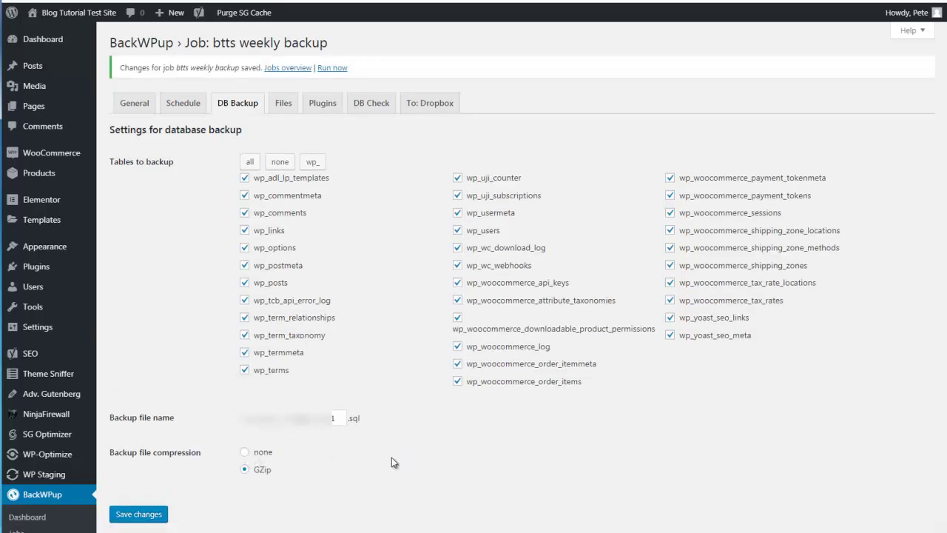
In the job's file backup settings, exclude the .well-known and cgi-bin folders from the WordPress install folder backup
click(283, 103)
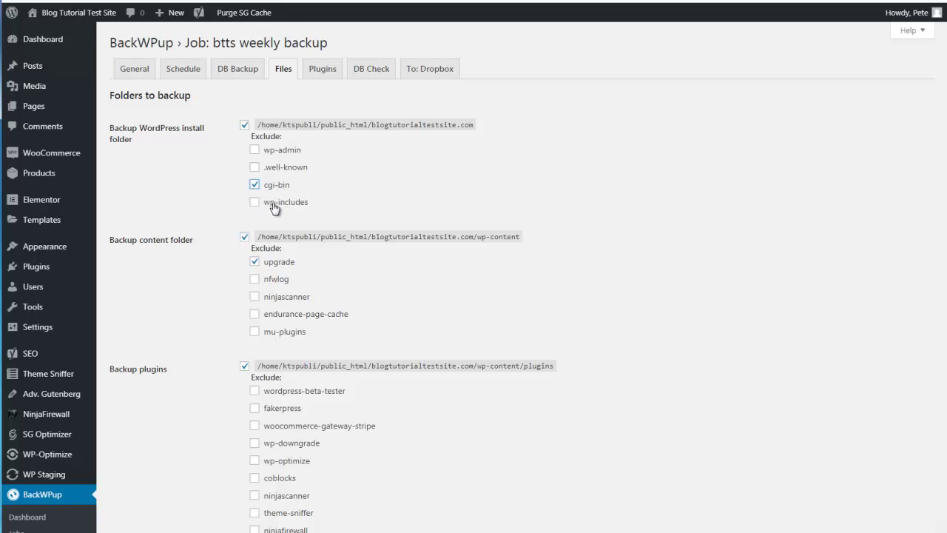
click(255, 168)
scroll(203, 324, down, 1)
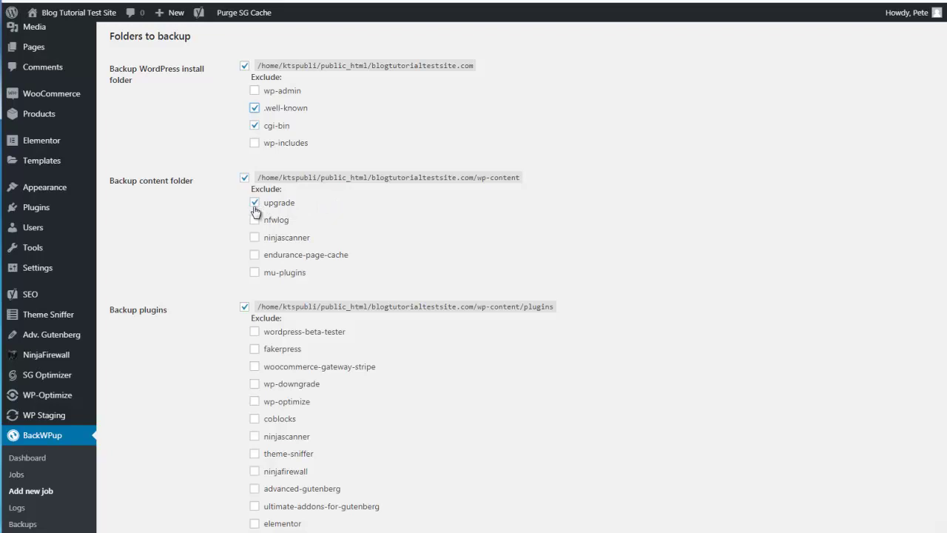
Review the content, plugin, theme, uploads, exclusion and special-file options for the file backup, and save the settings
scroll(211, 342, down, 3)
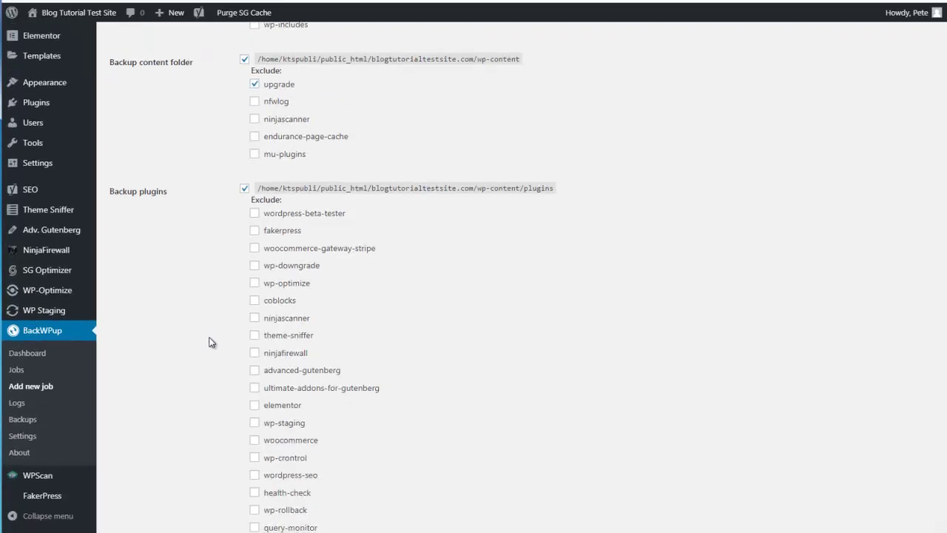
scroll(212, 342, down, 2)
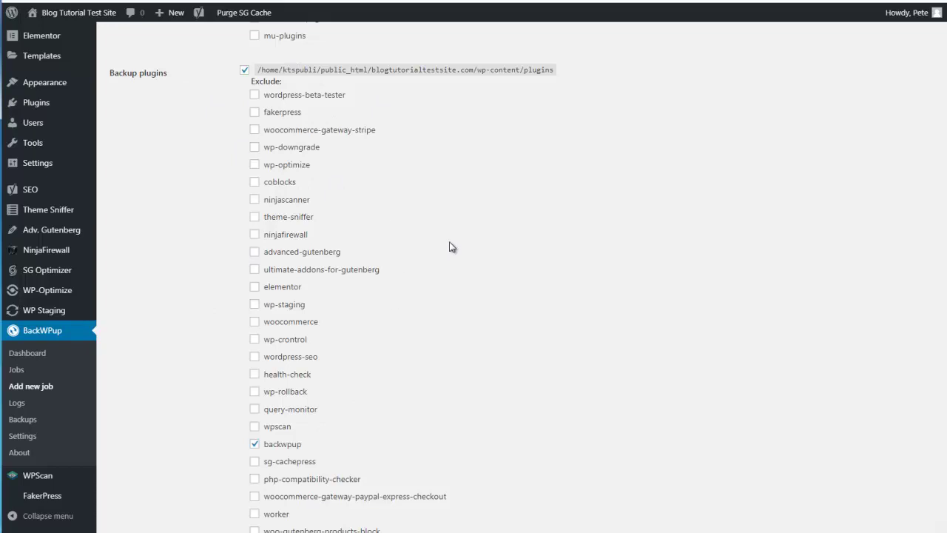
scroll(451, 247, down, 3)
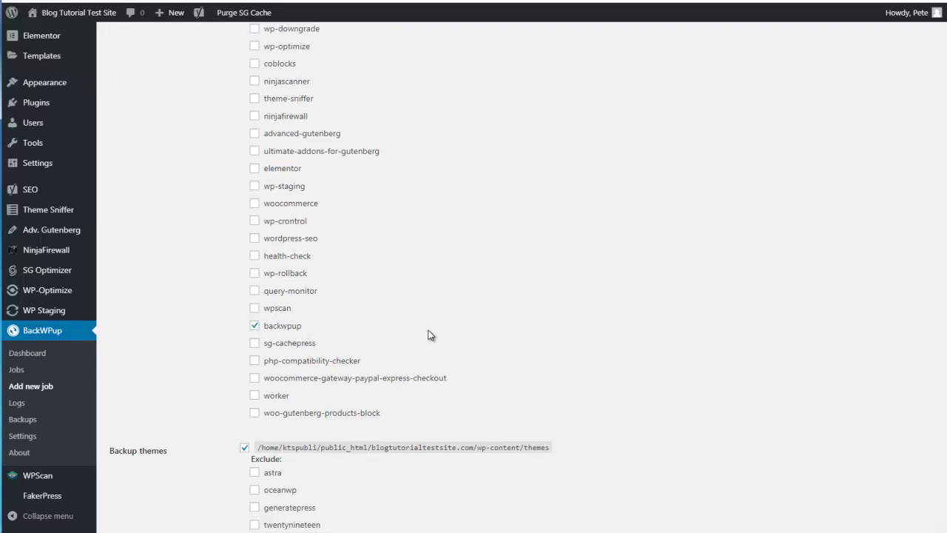
scroll(429, 333, down, 2)
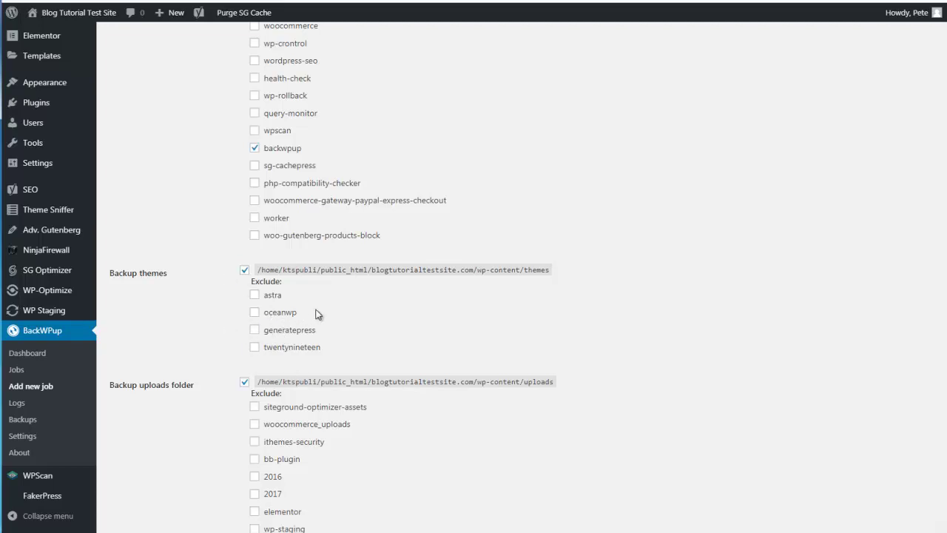
scroll(190, 311, down, 2)
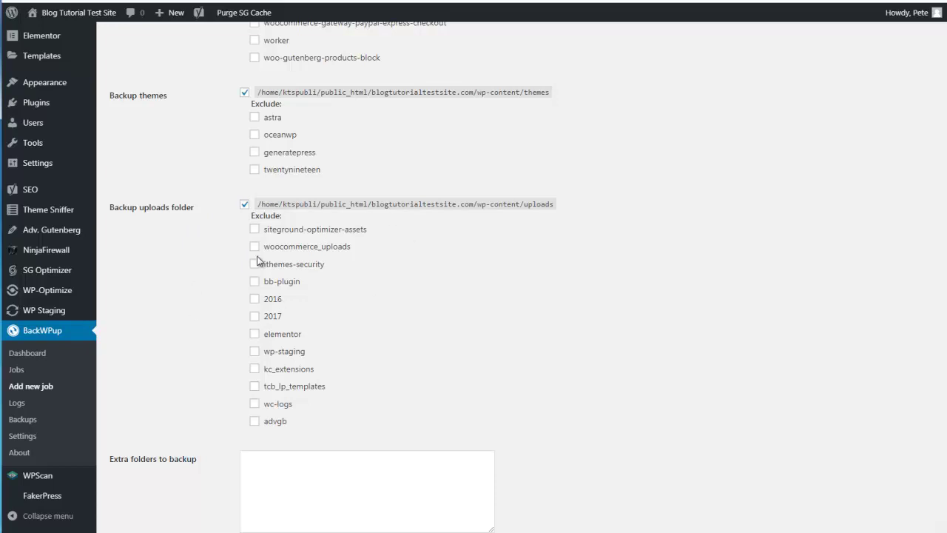
scroll(245, 258, down, 2)
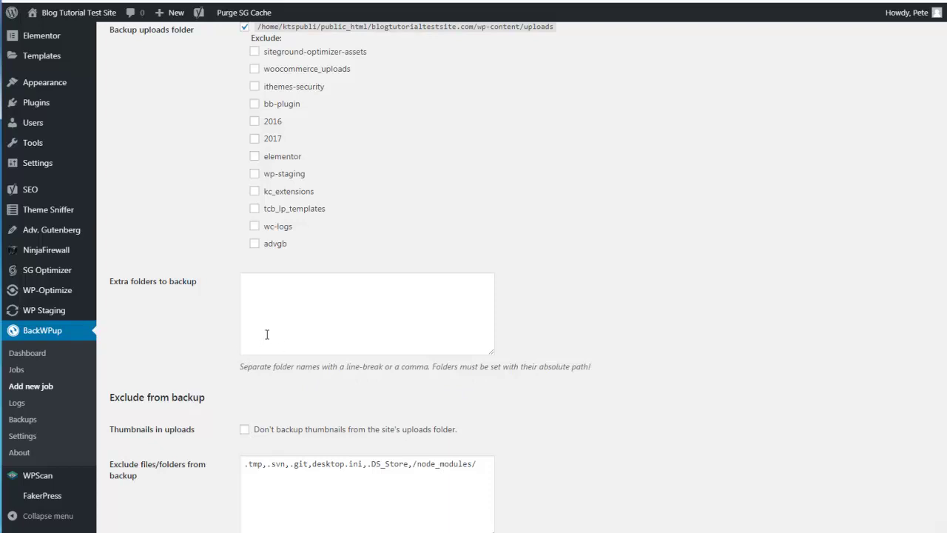
scroll(238, 339, down, 1)
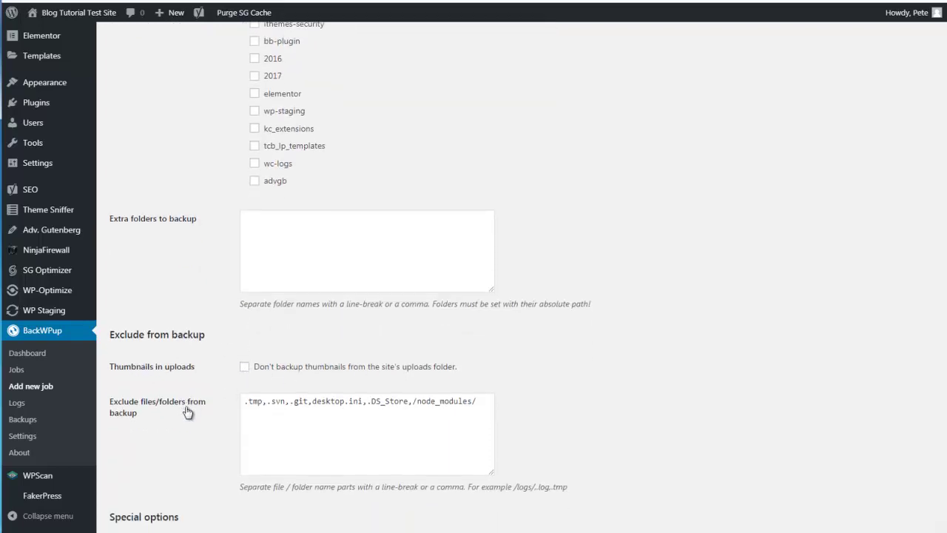
scroll(185, 412, down, 1)
scroll(186, 412, down, 1)
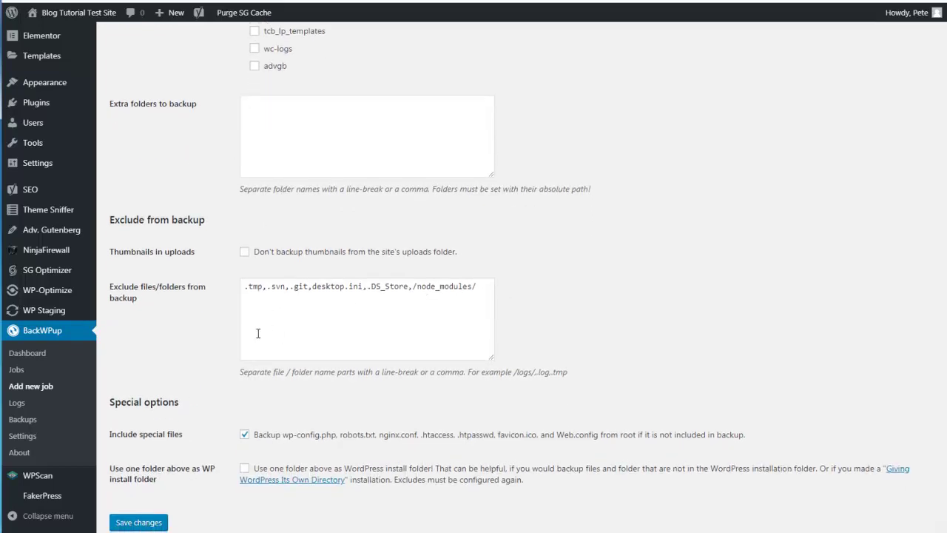
scroll(195, 352, down, 1)
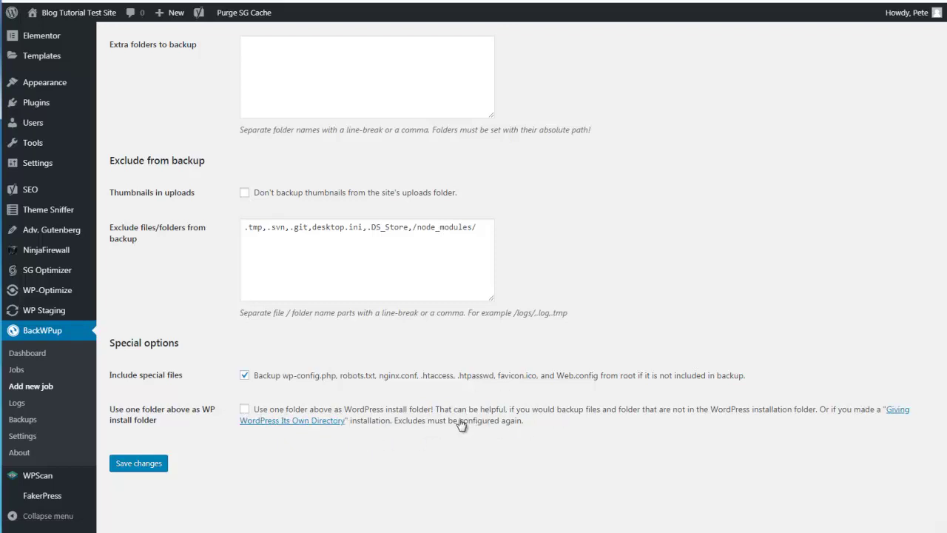
scroll(460, 425, up, 7)
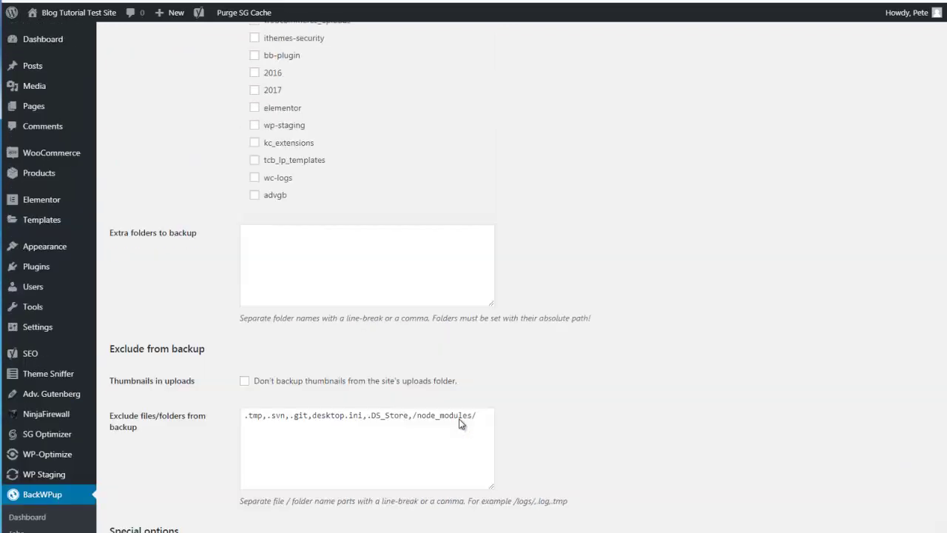
scroll(459, 480, down, 10)
click(152, 423)
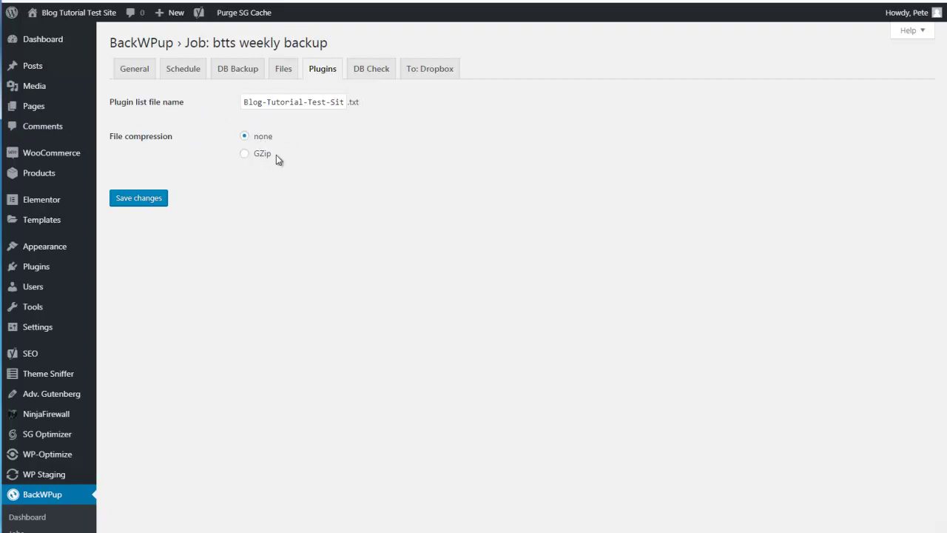
Review the job's database check settings and open its Dropbox destination settings
click(368, 71)
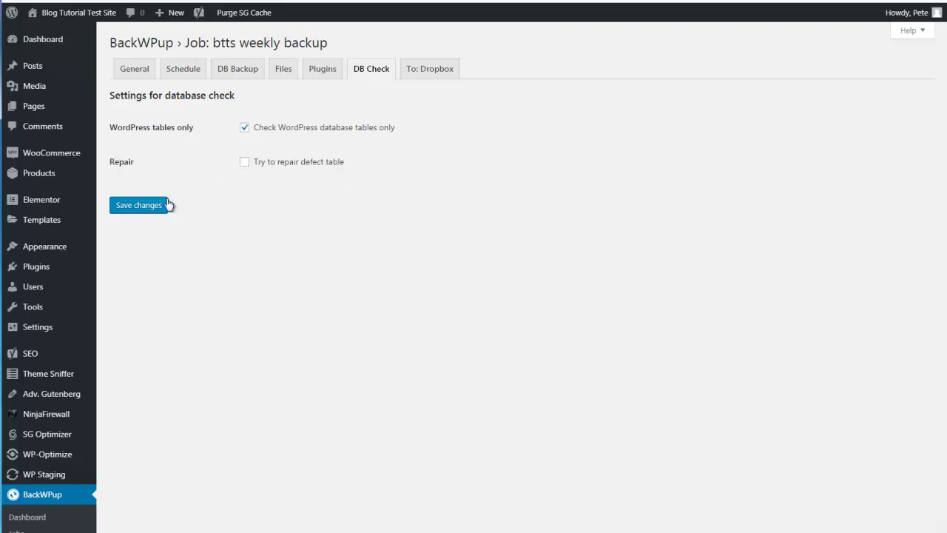
click(433, 74)
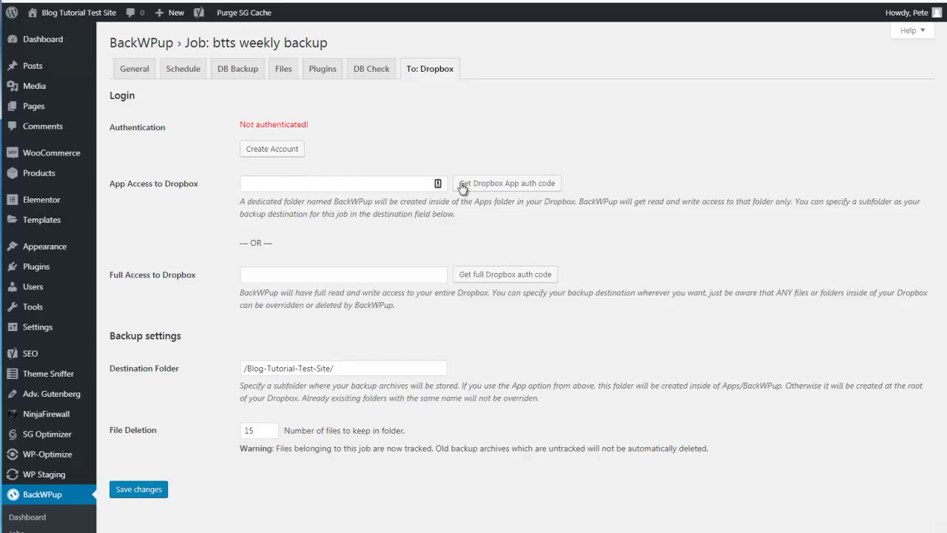
Request a Dropbox app authorization code, allow BackWPupApp access to its own Dropbox folder, and copy the generated code
click(505, 183)
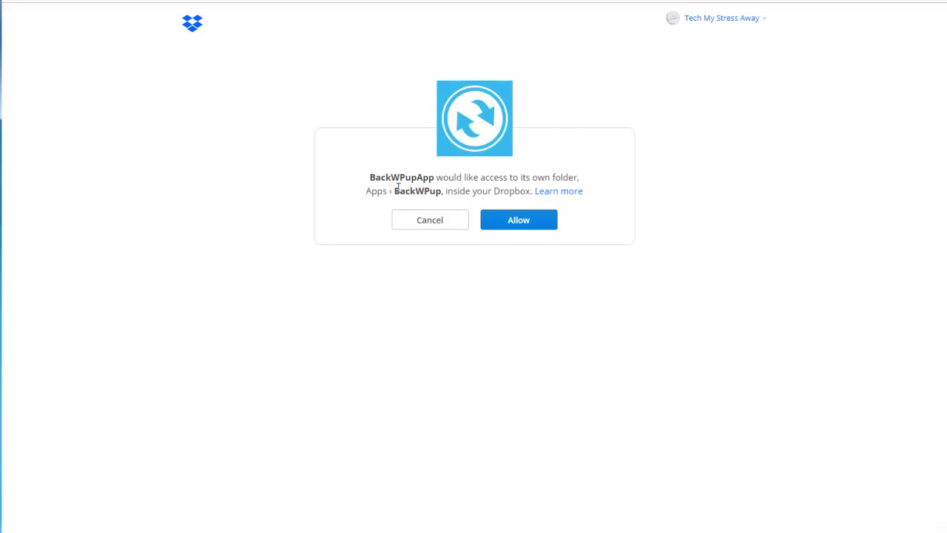
click(521, 222)
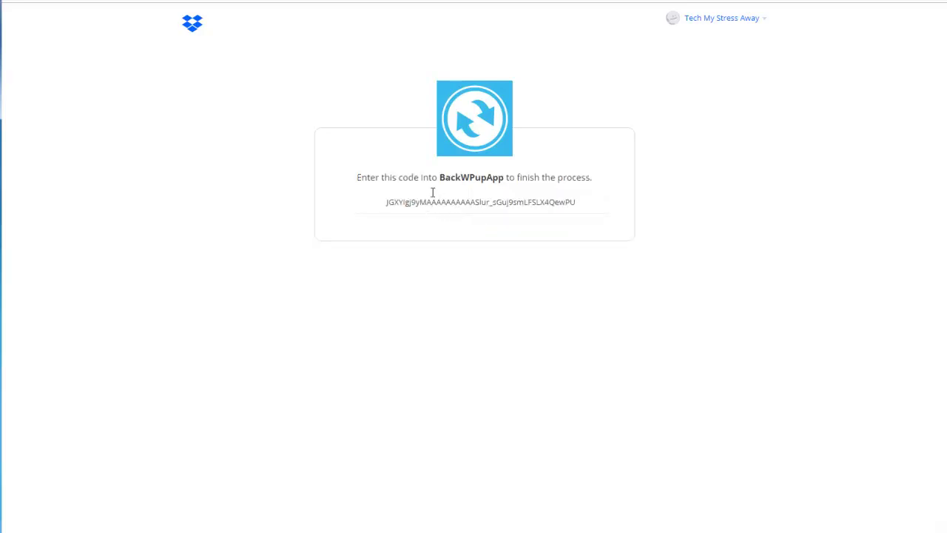
double_click(443, 202)
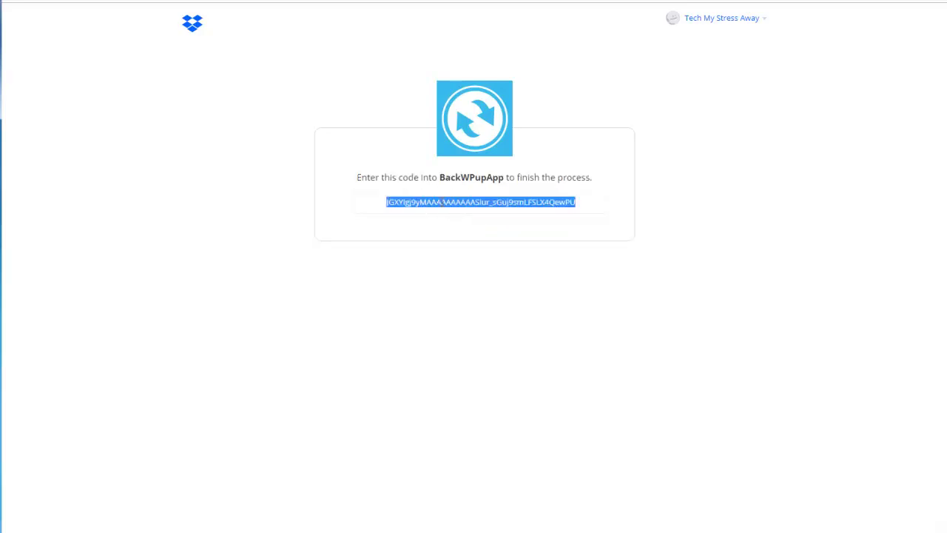
right_click(442, 202)
click(475, 212)
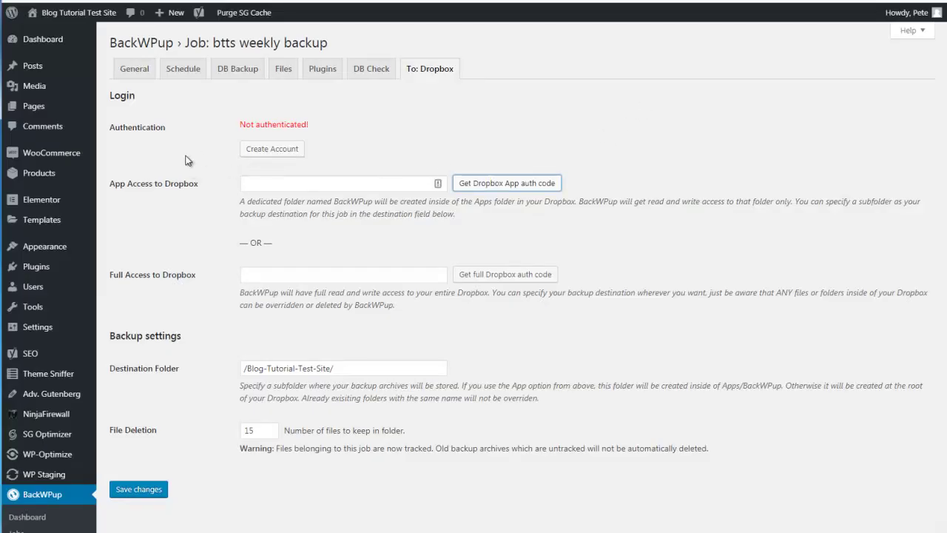
Paste the authorization code into the App Access to Dropbox field and save the job's Dropbox settings with destination folder /Blog-Tutorial-Test-Site/
click(260, 184)
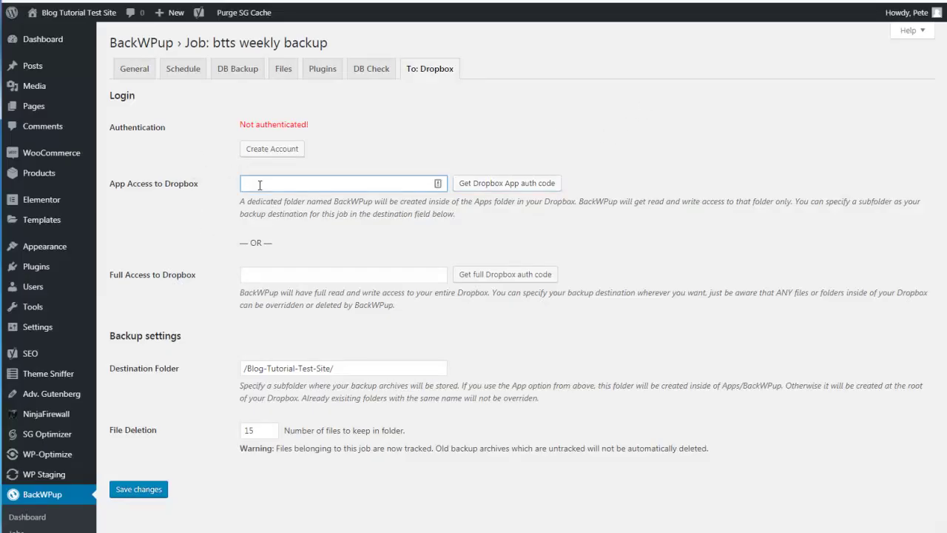
right_click(259, 184)
click(287, 256)
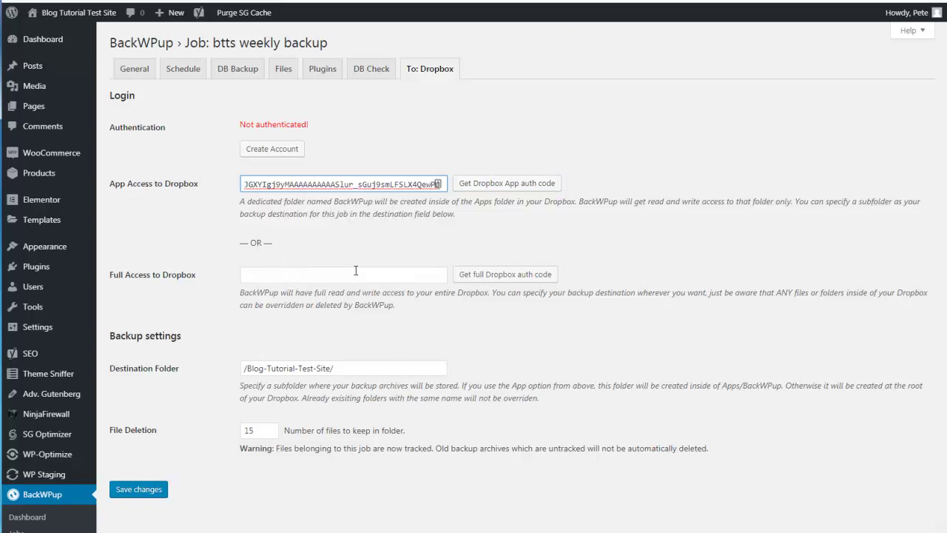
scroll(412, 422, down, 1)
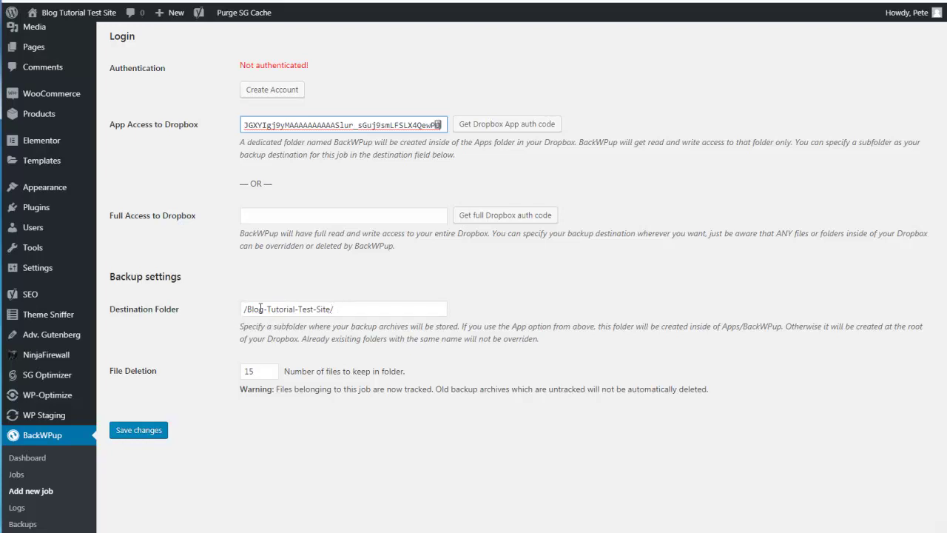
click(331, 309)
text(/)
click(140, 432)
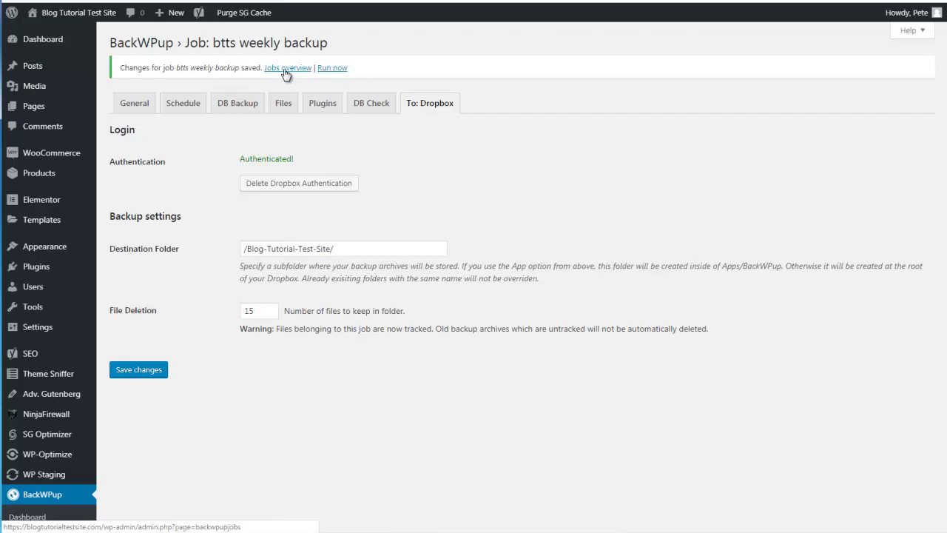
Open the BackWPup jobs list and run the btts weekly backup job immediately
scroll(178, 244, down, 2)
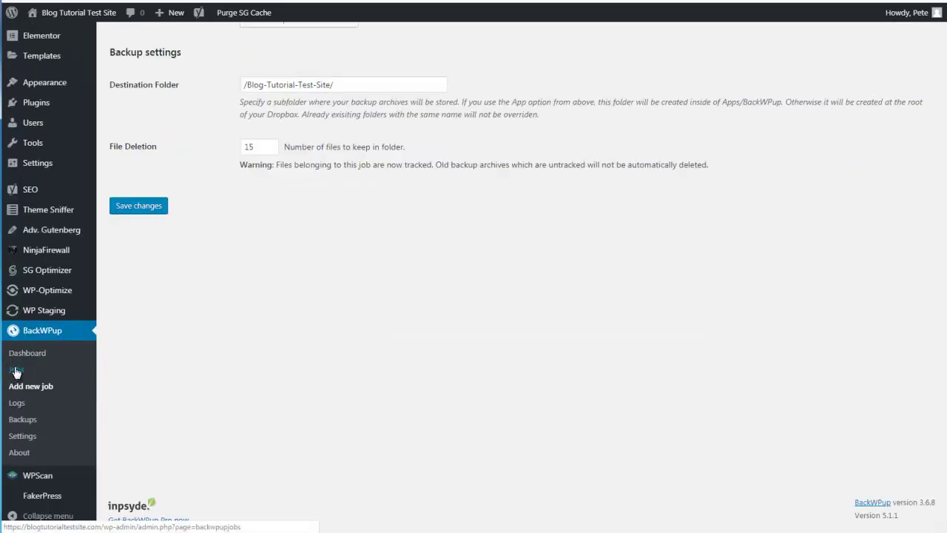
click(16, 372)
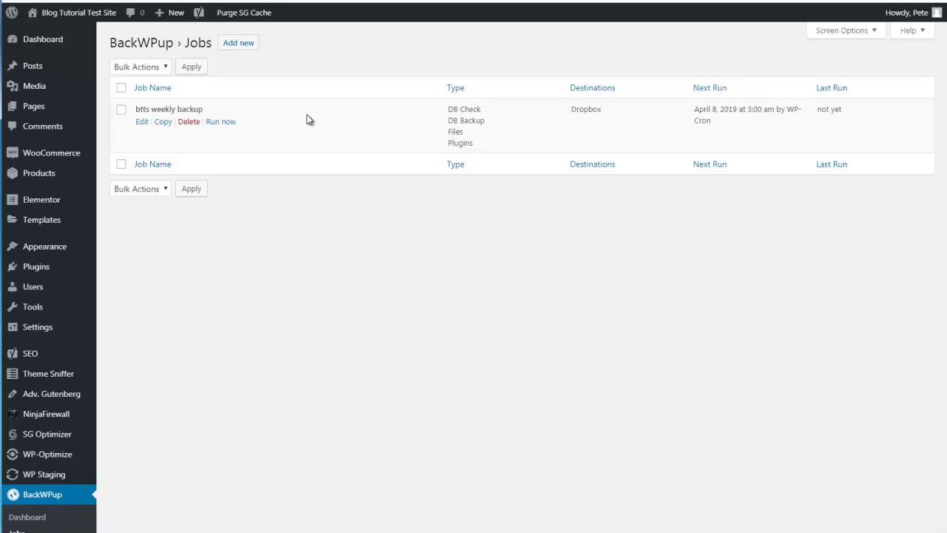
click(216, 125)
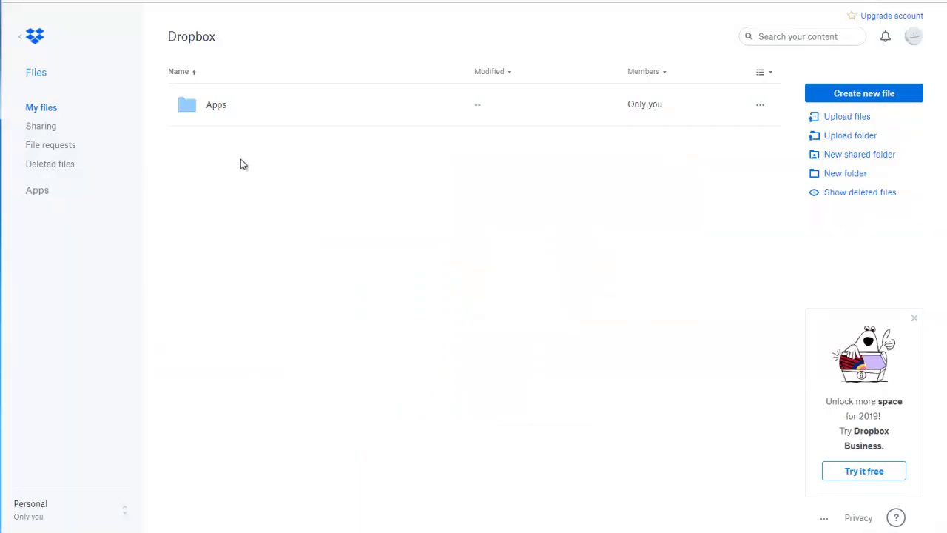
In Dropbox, browse through Apps and BackWPup to the Blog-Tutorial-Test-Site folder and select the backup zip file
click(212, 108)
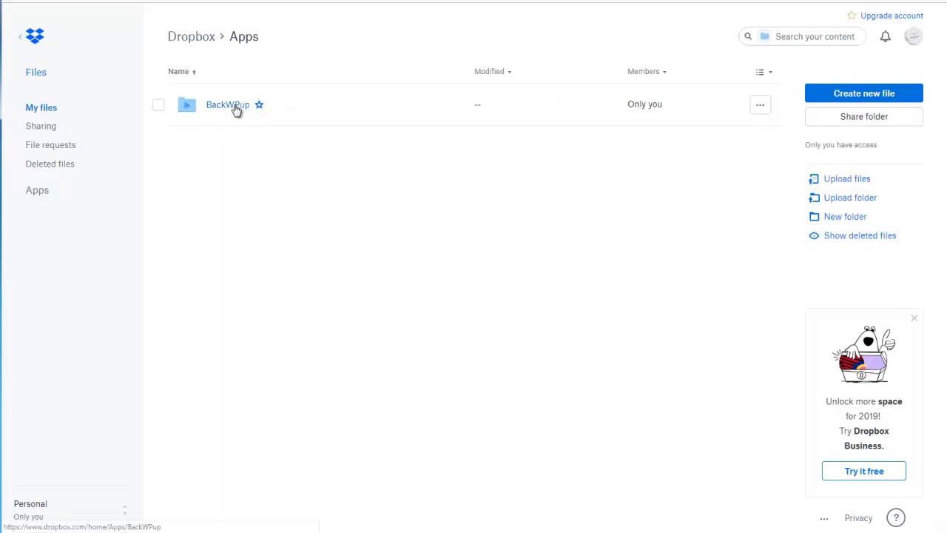
click(232, 107)
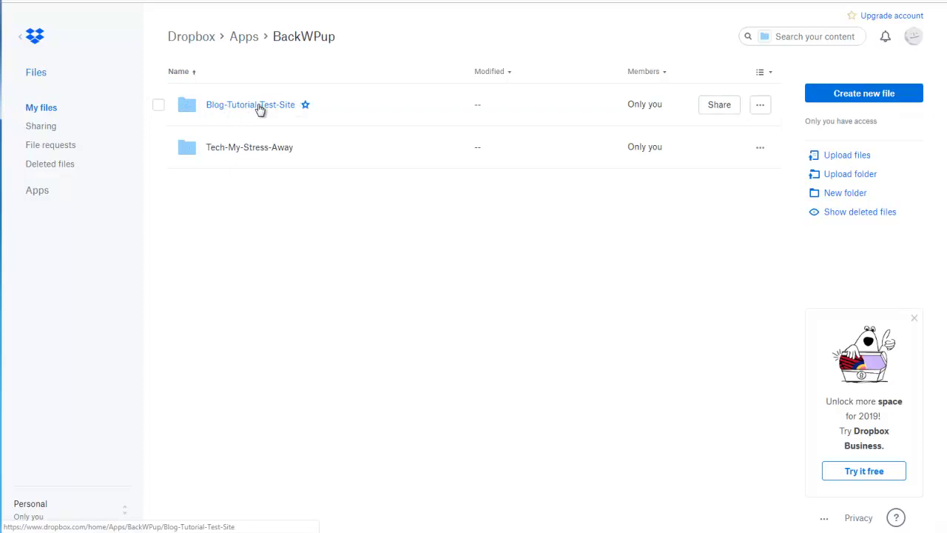
click(255, 107)
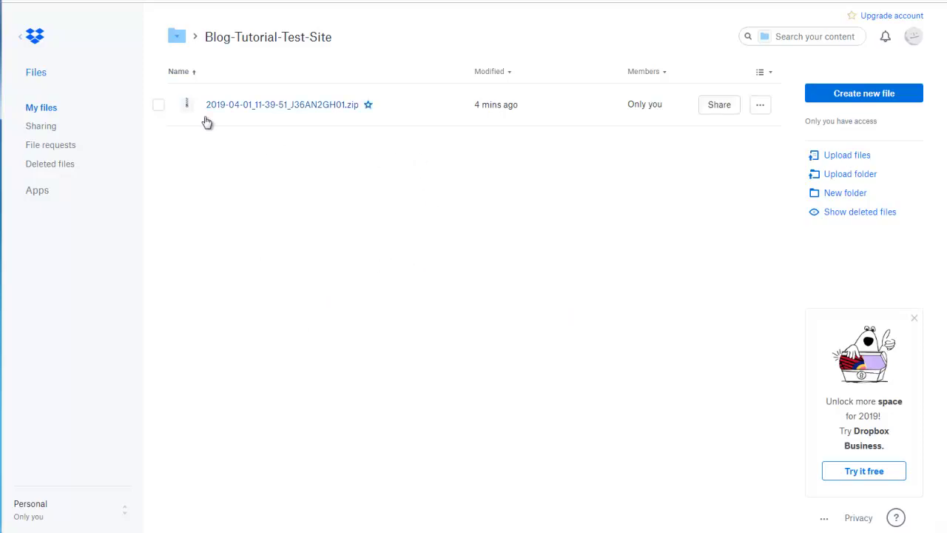
click(158, 107)
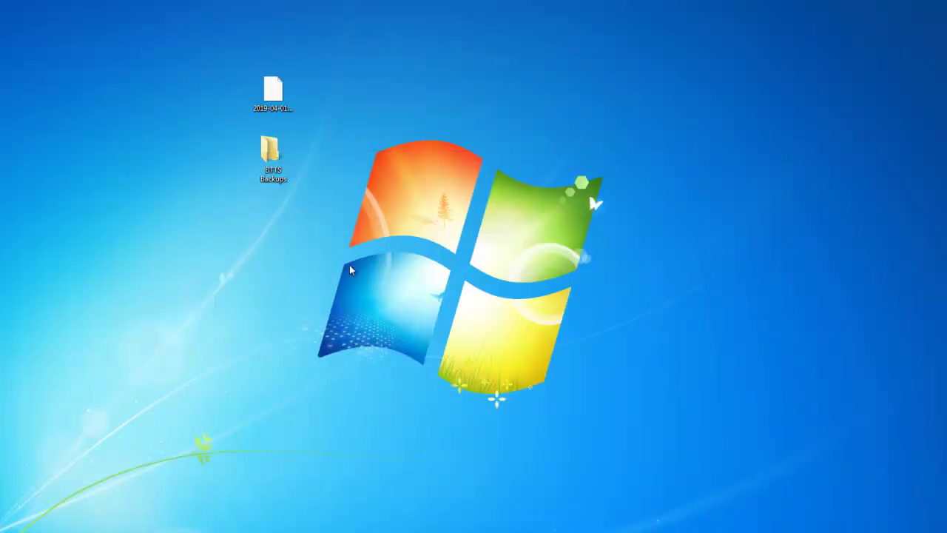
On the Windows desktop, check the downloaded backup zip, and inspect the extracted site files and plugin list in the BTTS Backups folder
click(274, 115)
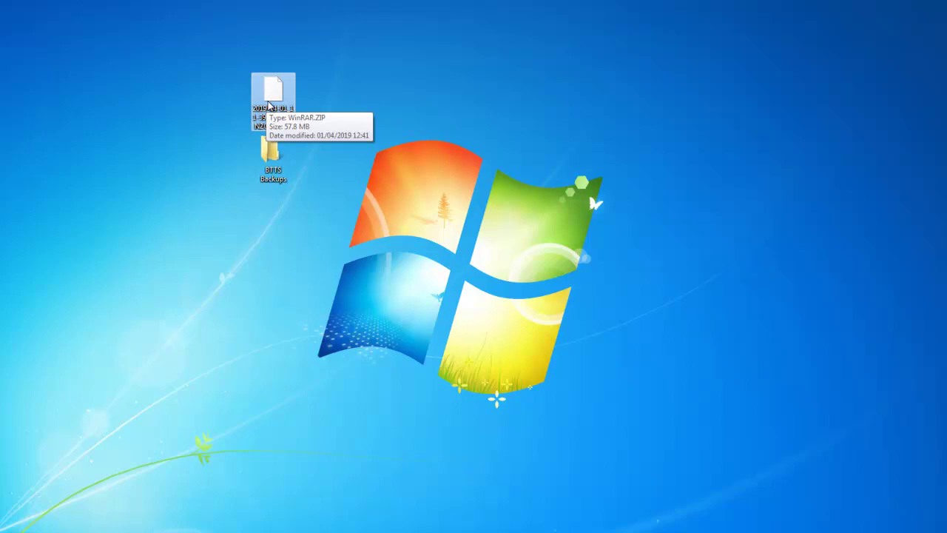
double_click(268, 155)
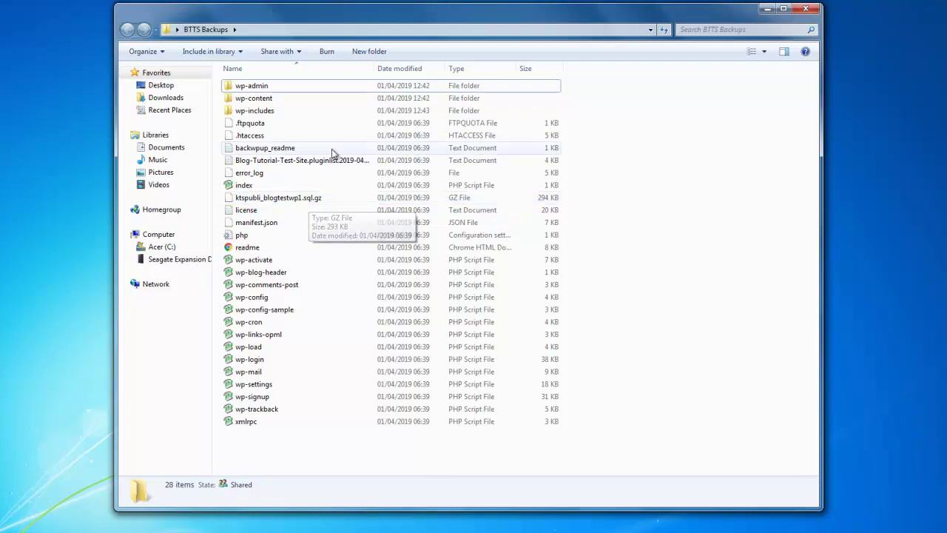
click(283, 163)
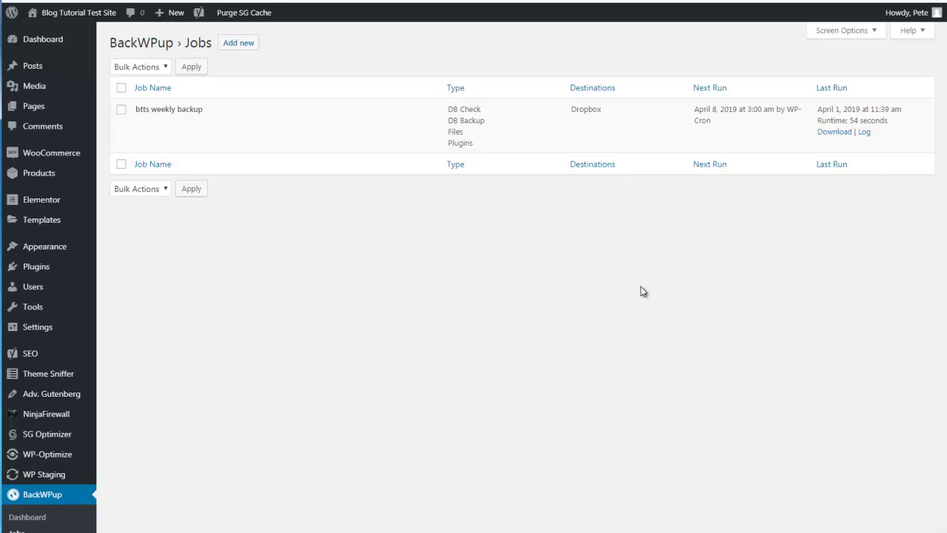
Back in WordPress, review the BackWPup logs for the job run and the list of stored backup archives
scroll(494, 323, down, 3)
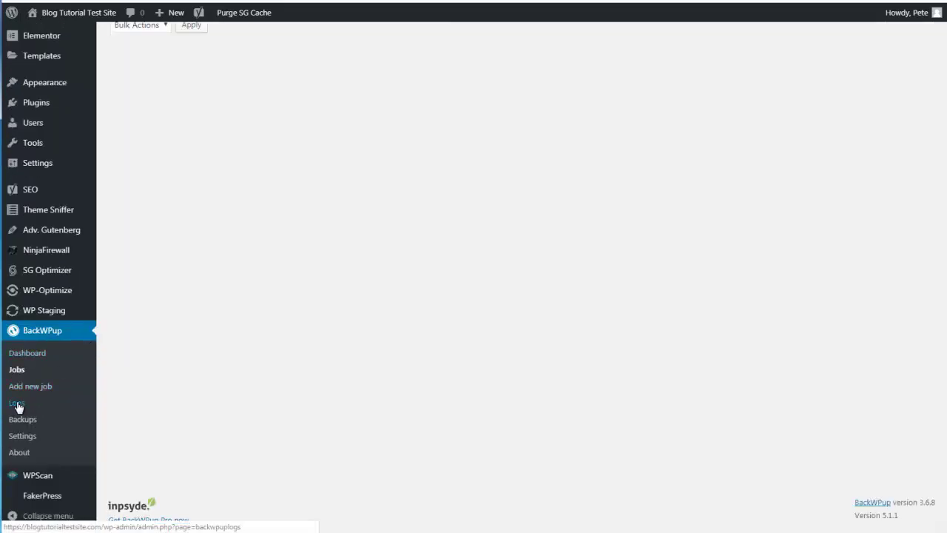
click(17, 404)
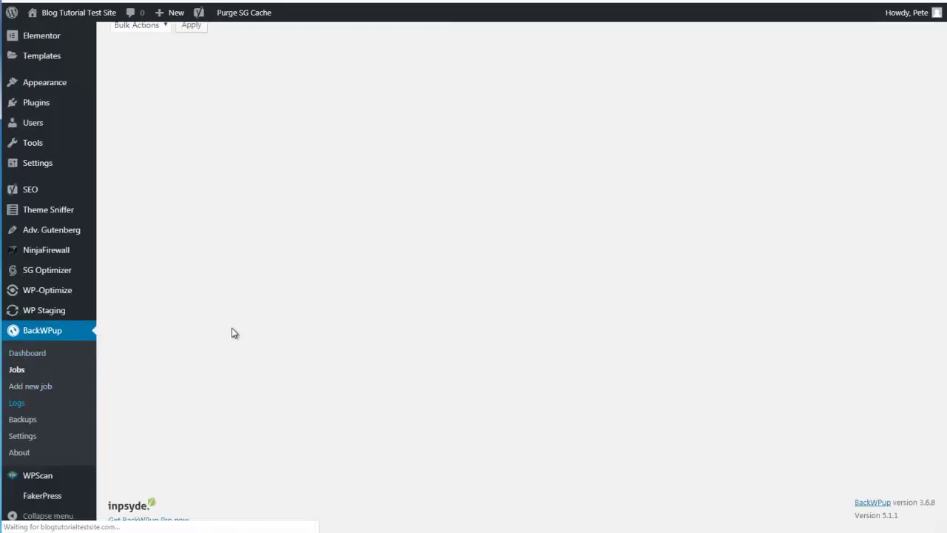
mouse_move(217, 126)
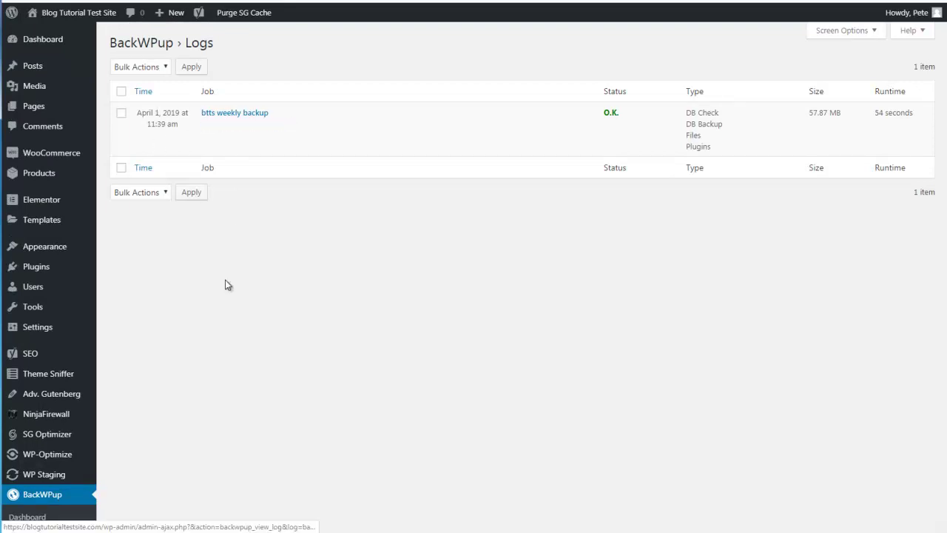
scroll(228, 285, down, 3)
click(23, 420)
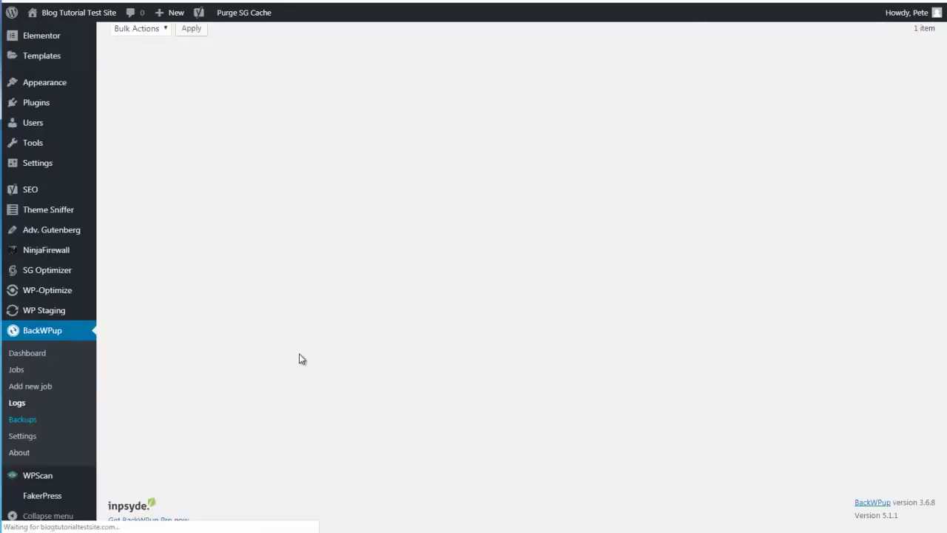
scroll(436, 222, up, 3)
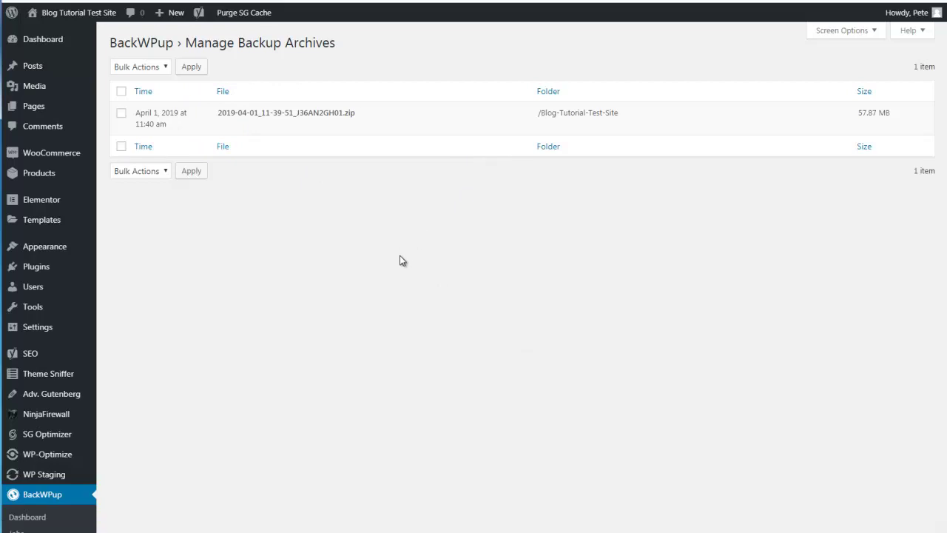
scroll(261, 356, down, 3)
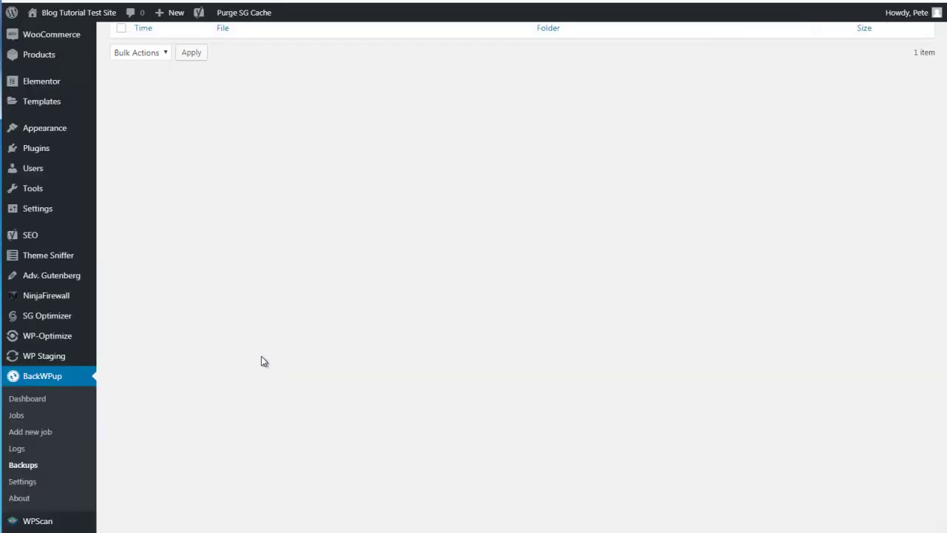